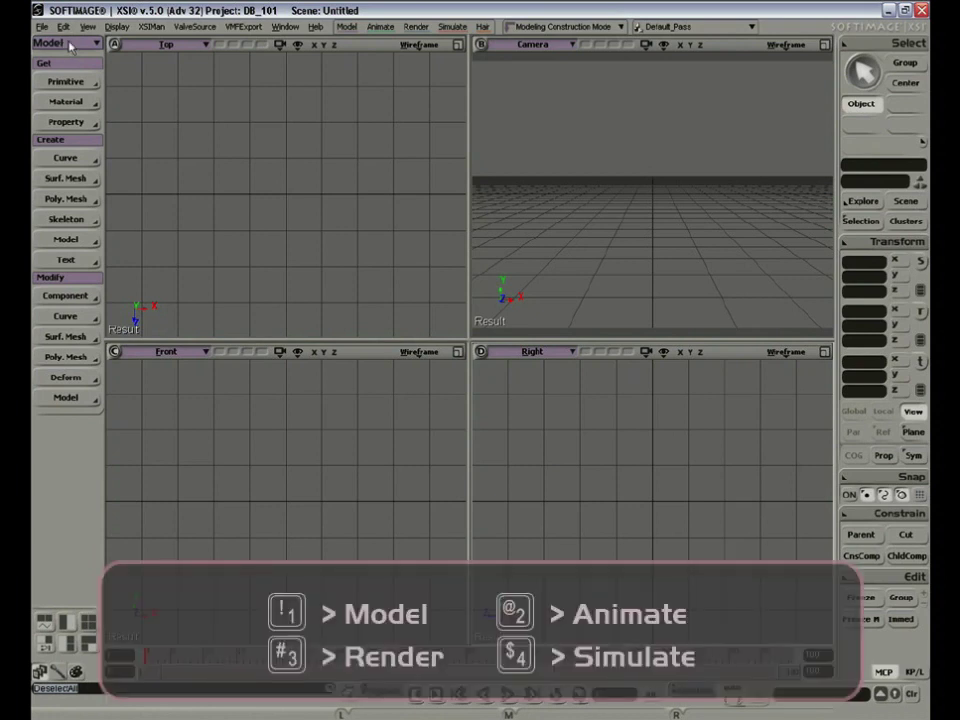
Cycle through the Animation, Rendering and Simulation toolsets, then return to Modelling.
click(70, 45)
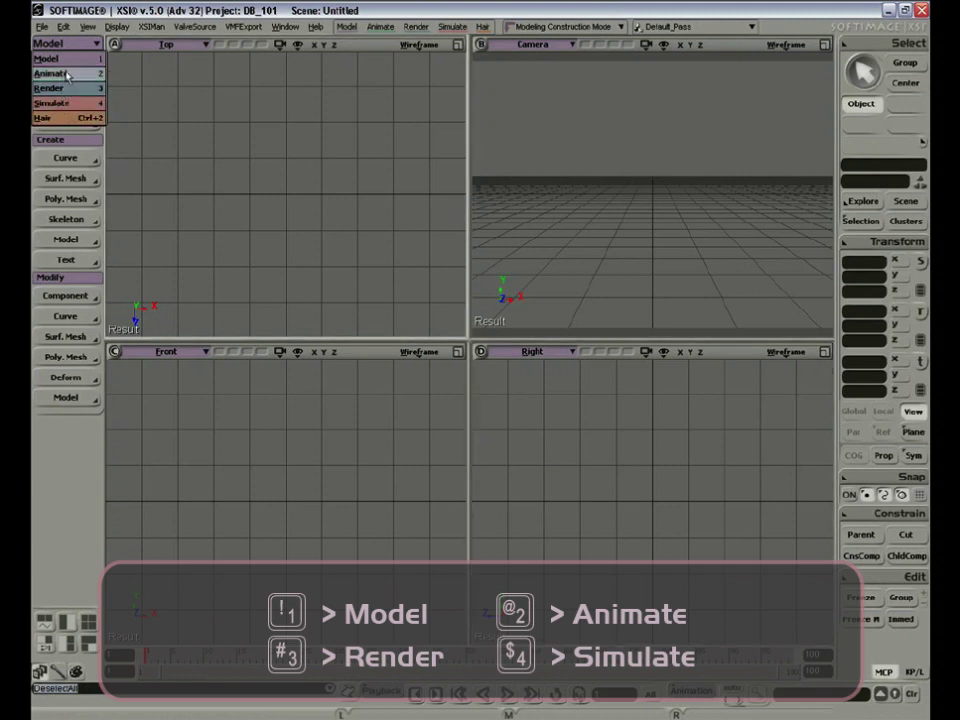
click(66, 74)
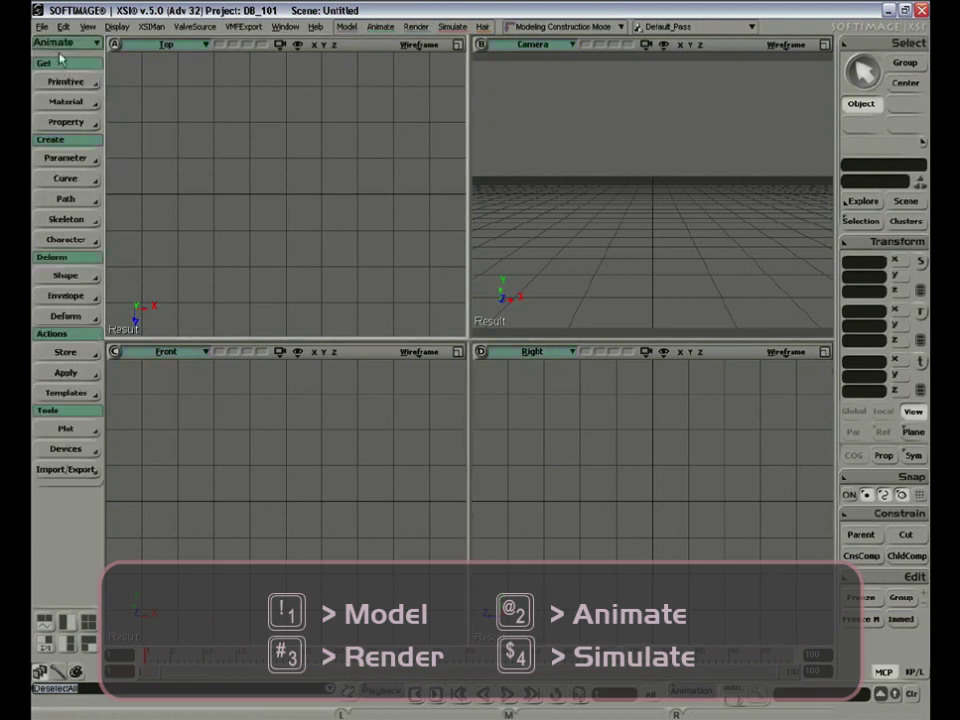
click(60, 43)
click(66, 89)
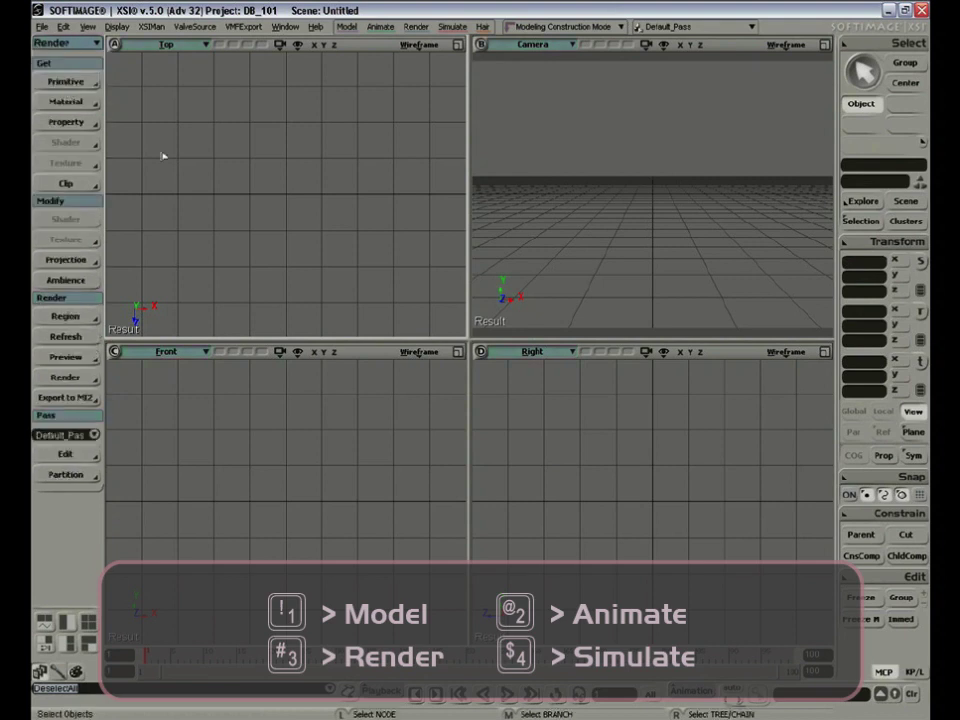
key(1)
key(2)
key(3)
key(4)
key(1)
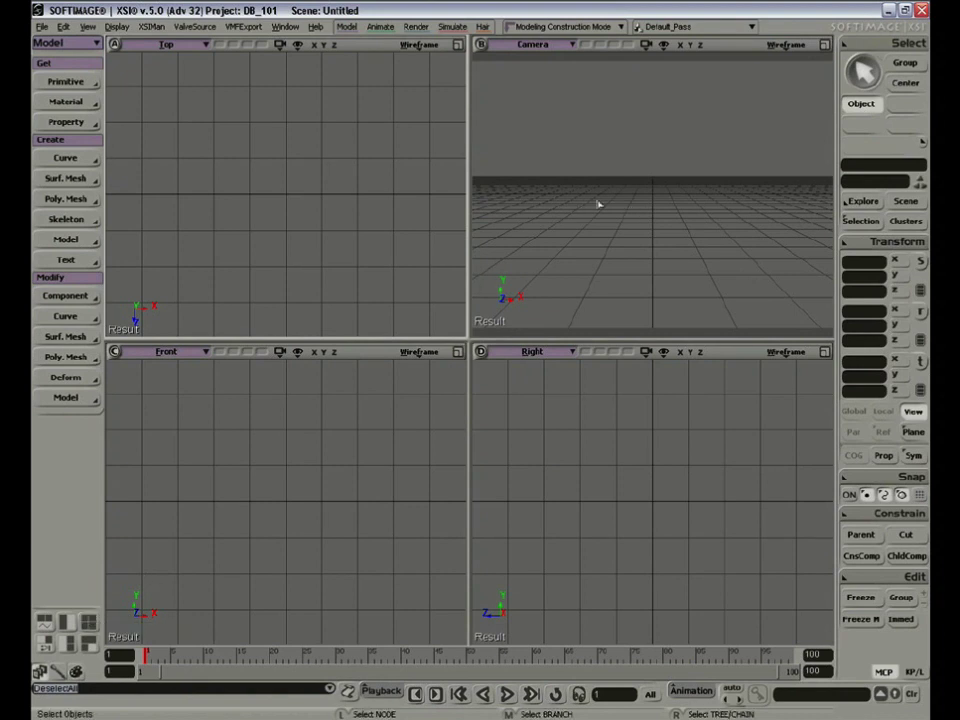
Try the explorer, render tree and wide user view layouts, then restore the four-view layout.
click(65, 623)
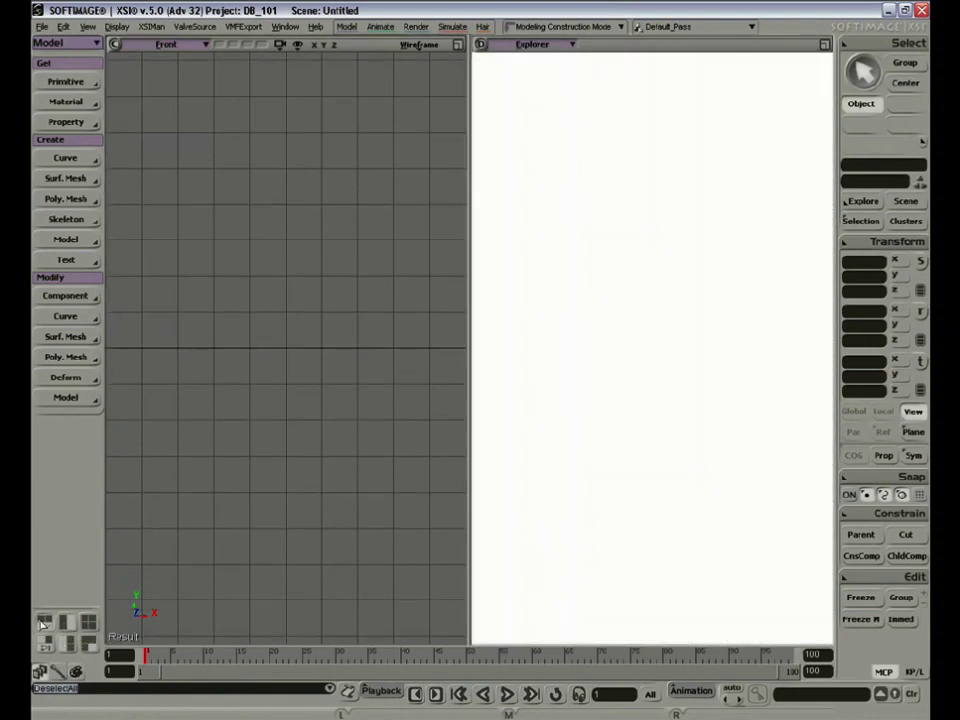
click(66, 643)
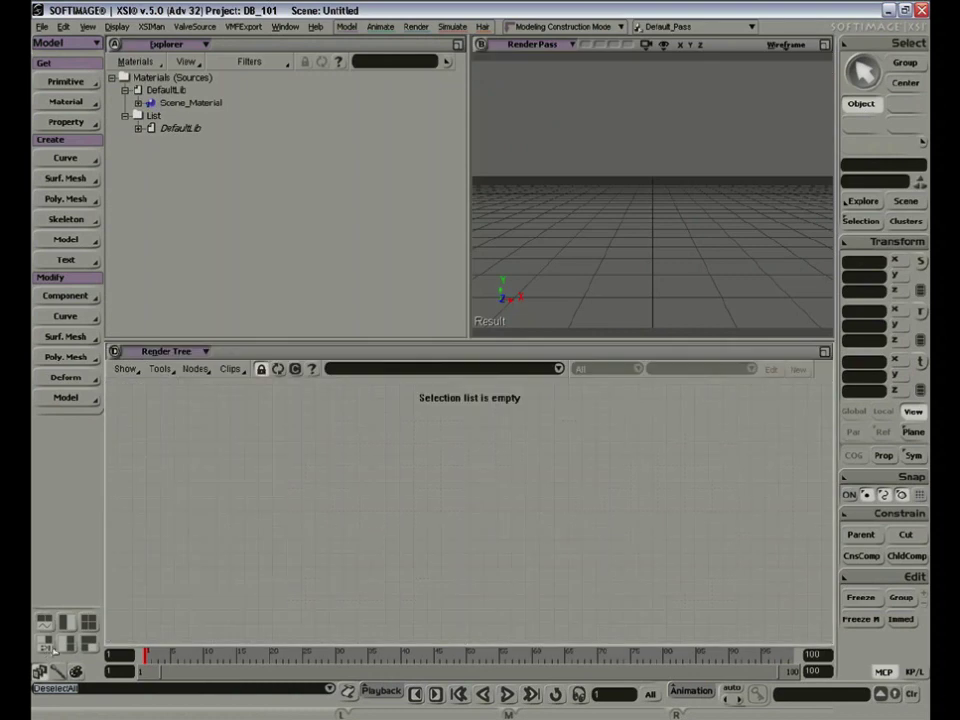
click(72, 648)
click(89, 645)
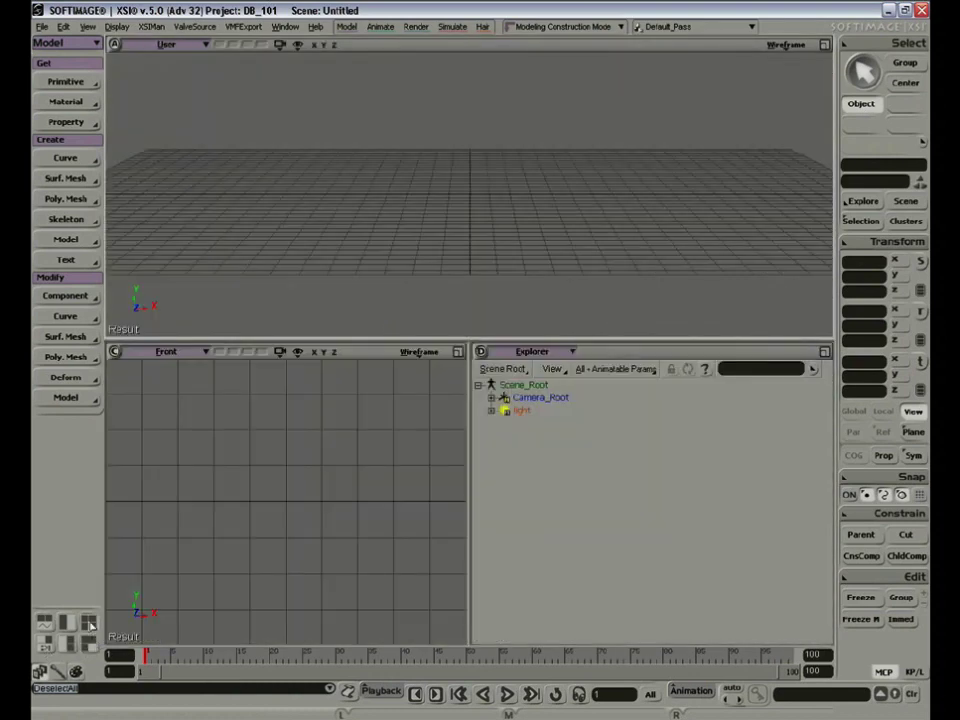
click(90, 624)
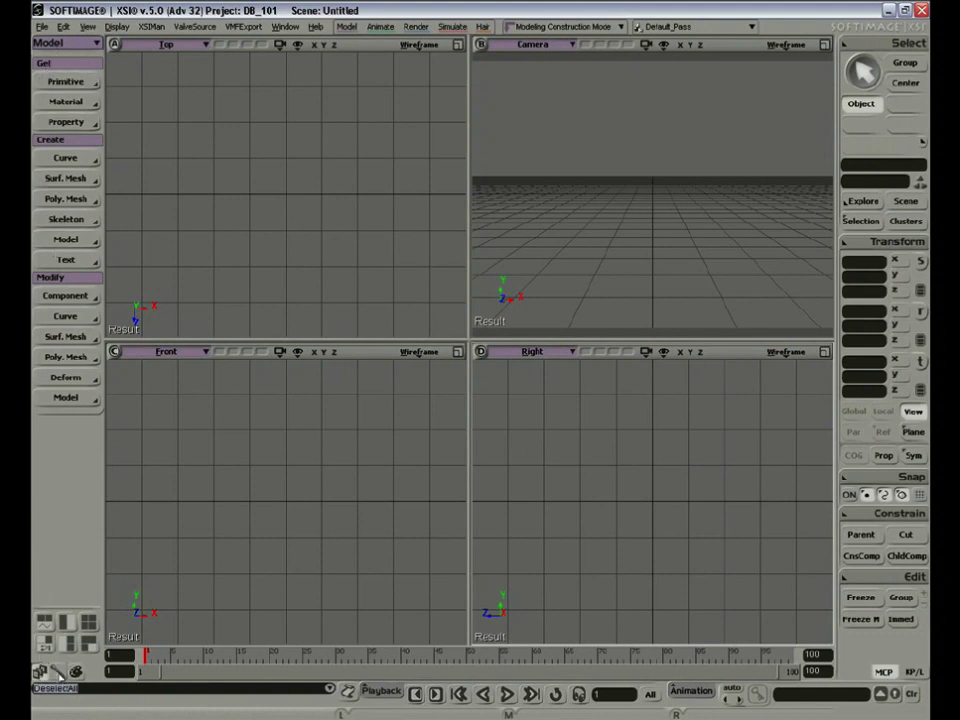
Show the weight painting and wire colour palettes, then go back to the modelling tools.
click(57, 672)
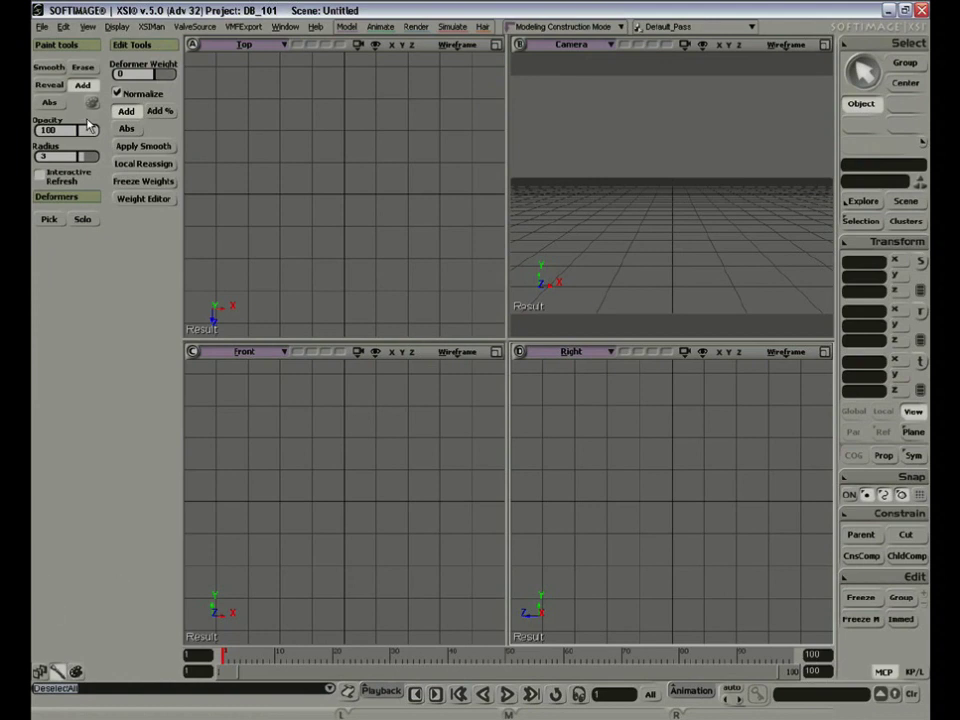
key(ctrl+6)
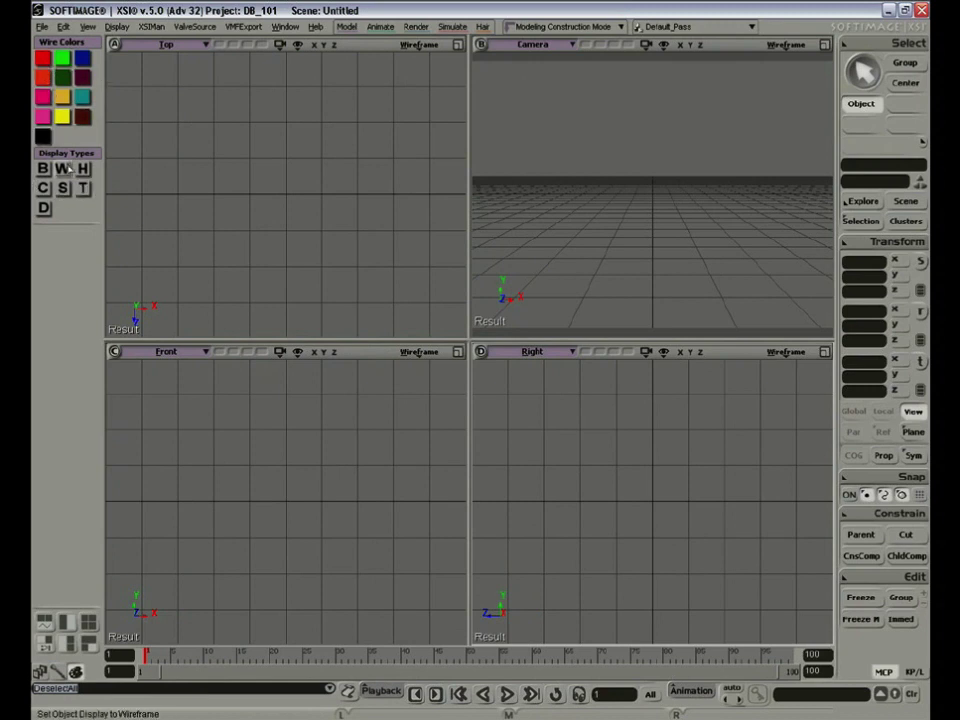
key(1)
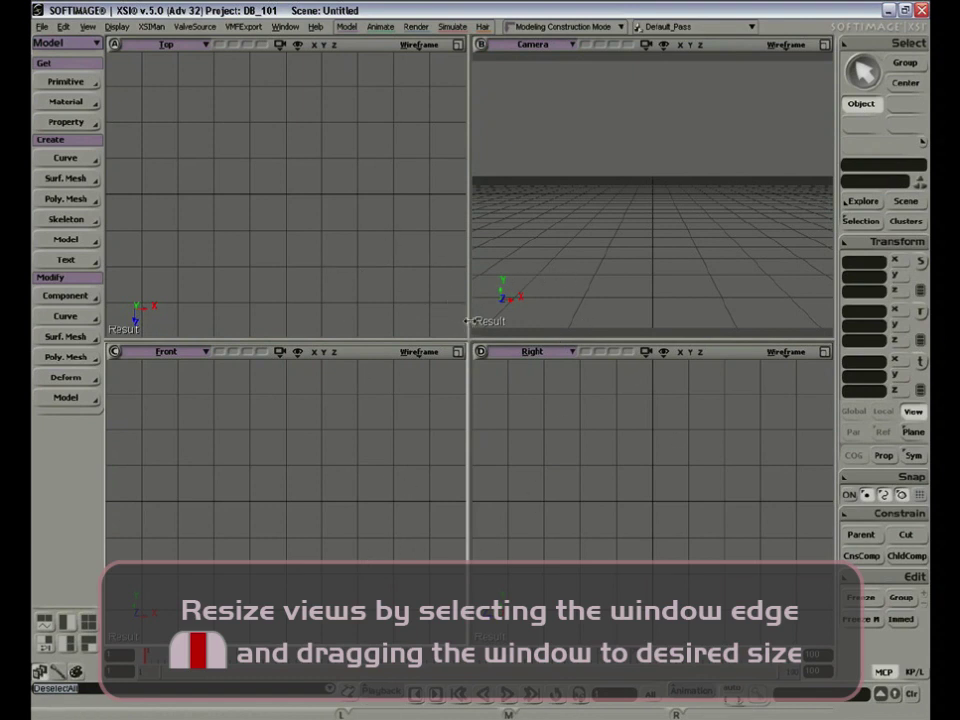
Resize the viewports, restore equal sizes, and maximize then restore the Camera and Front views.
drag(469, 321, 249, 322)
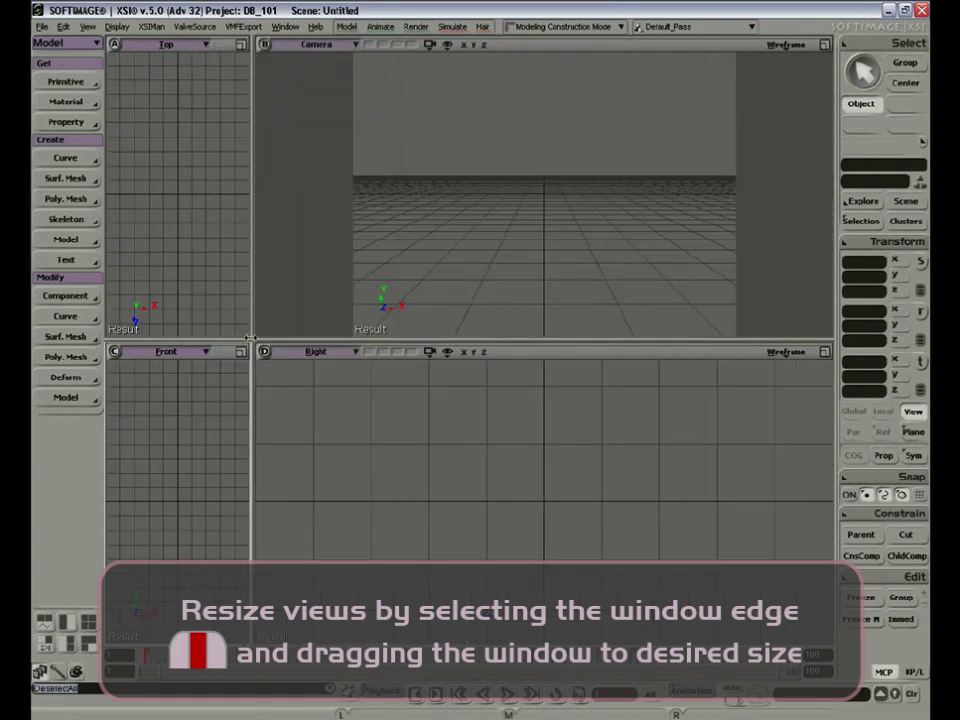
drag(252, 338, 175, 545)
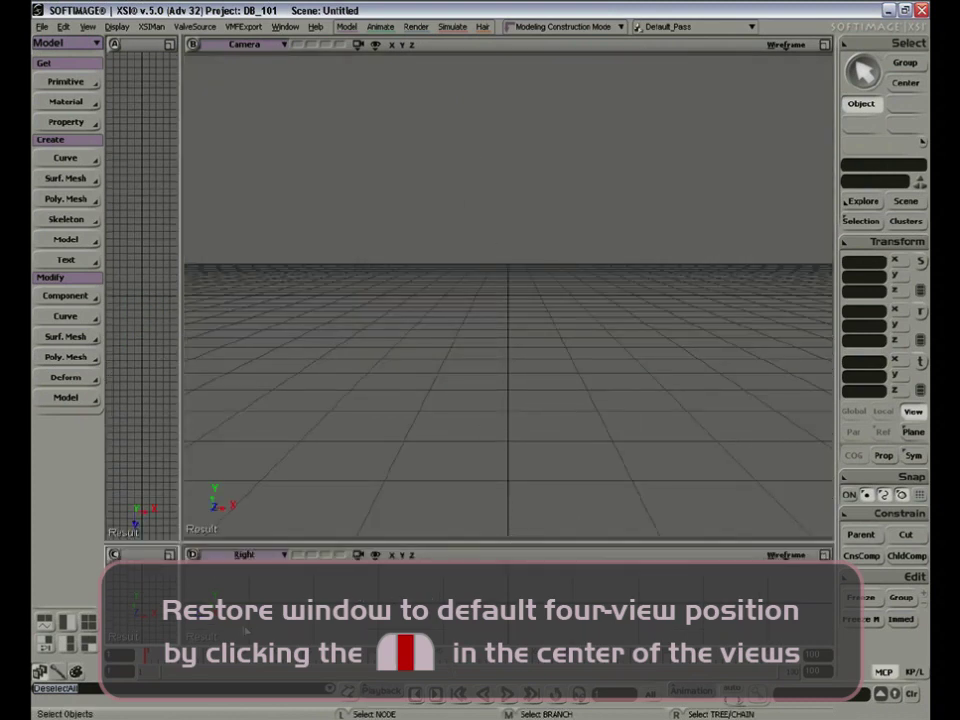
click(180, 541)
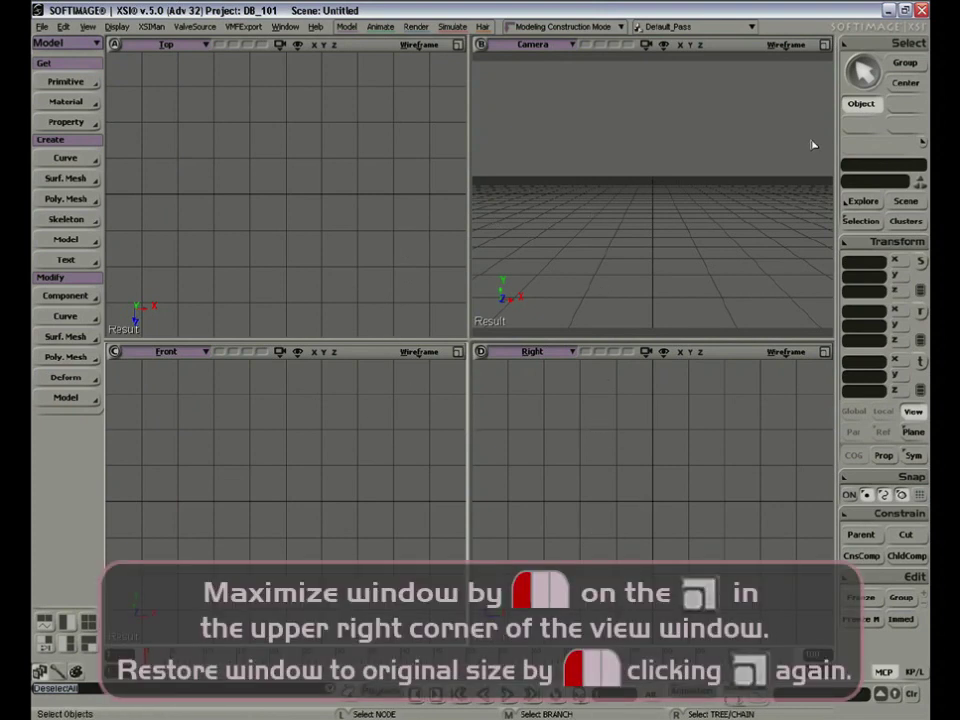
click(824, 46)
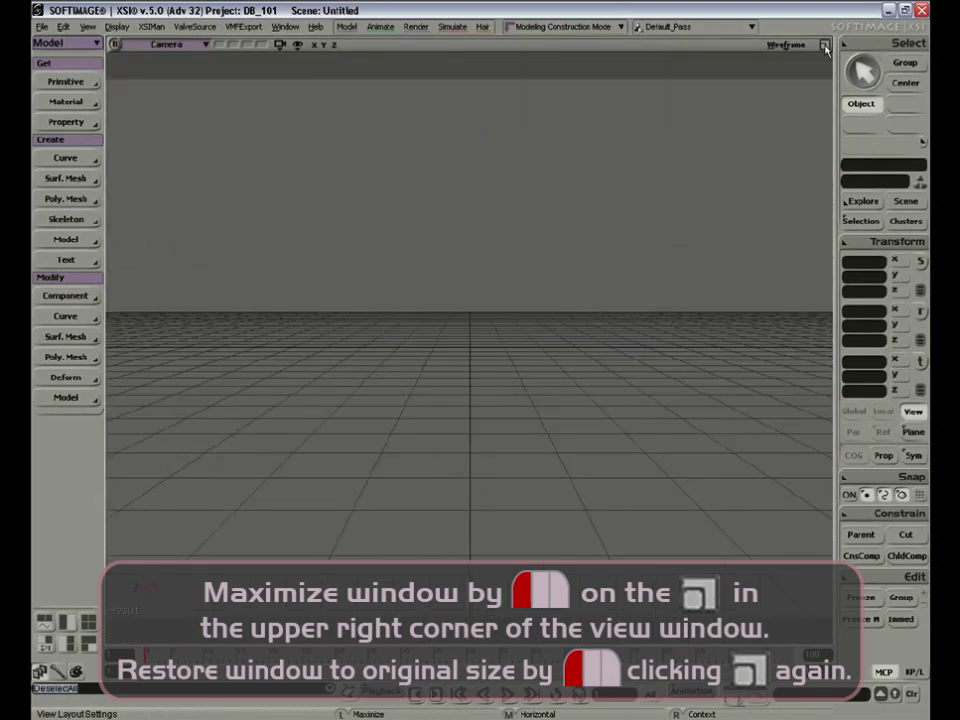
click(824, 46)
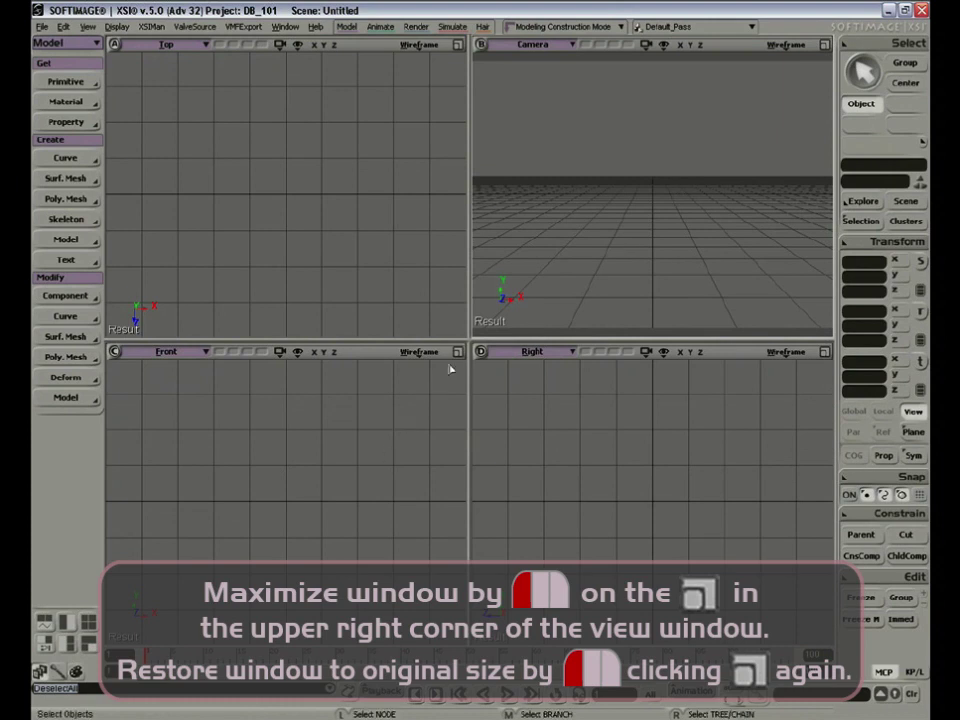
click(457, 352)
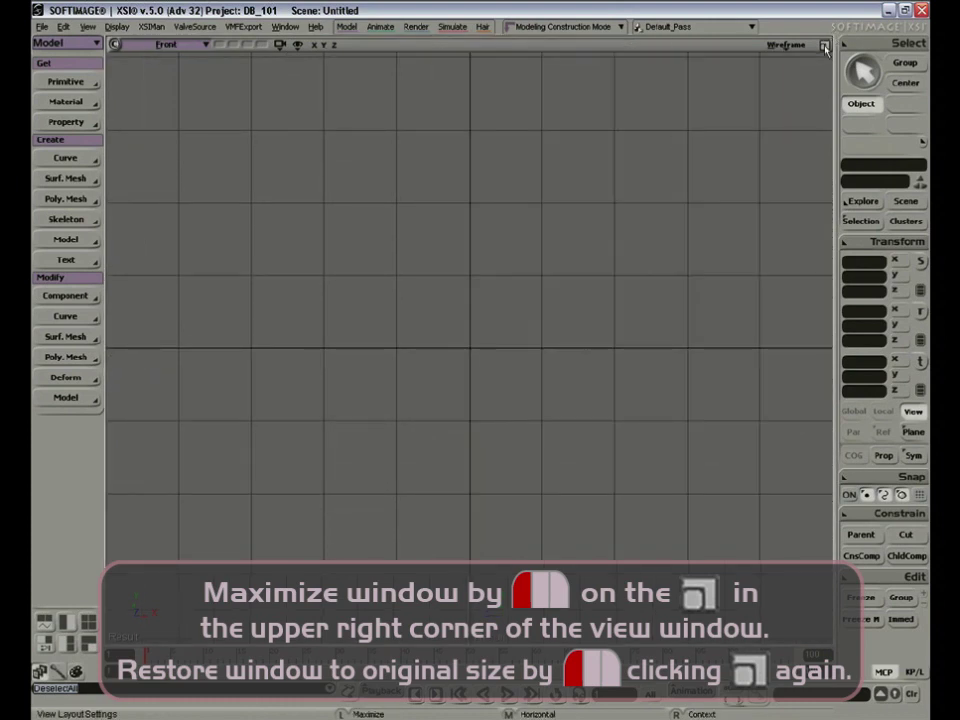
key(F12)
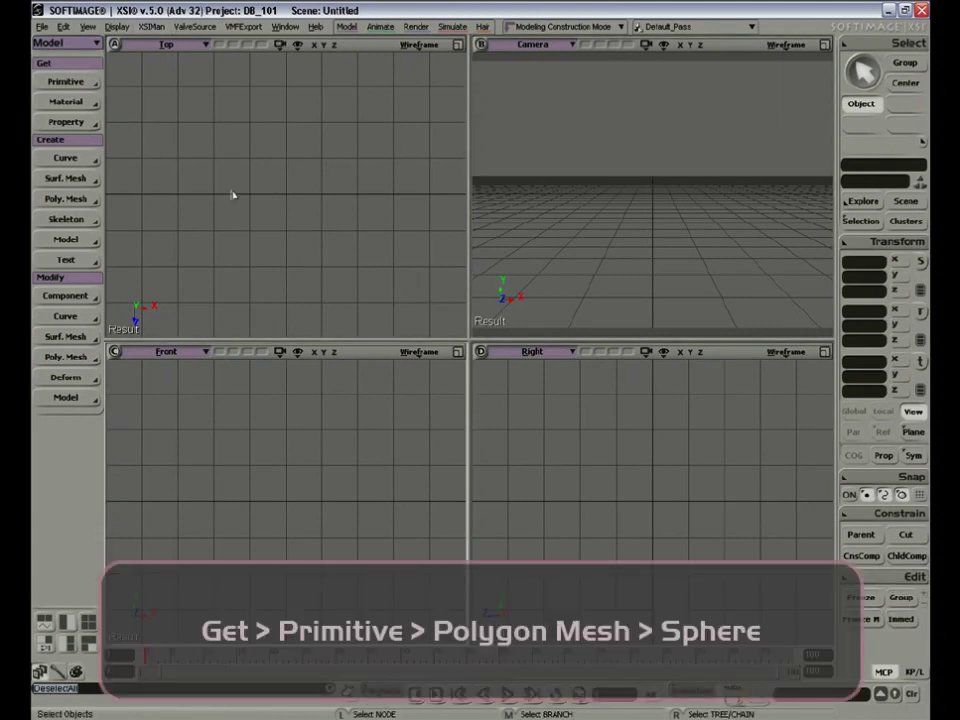
Add a radius-4 polygon mesh sphere with 8x8 subdivisions and close its settings.
click(66, 85)
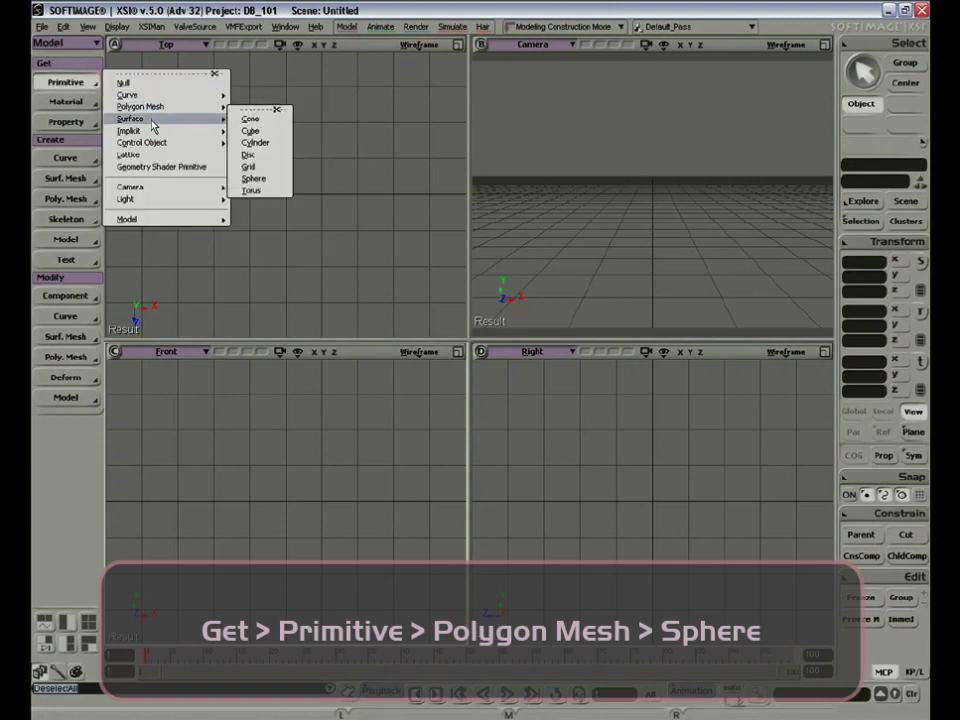
mouse_move(156, 110)
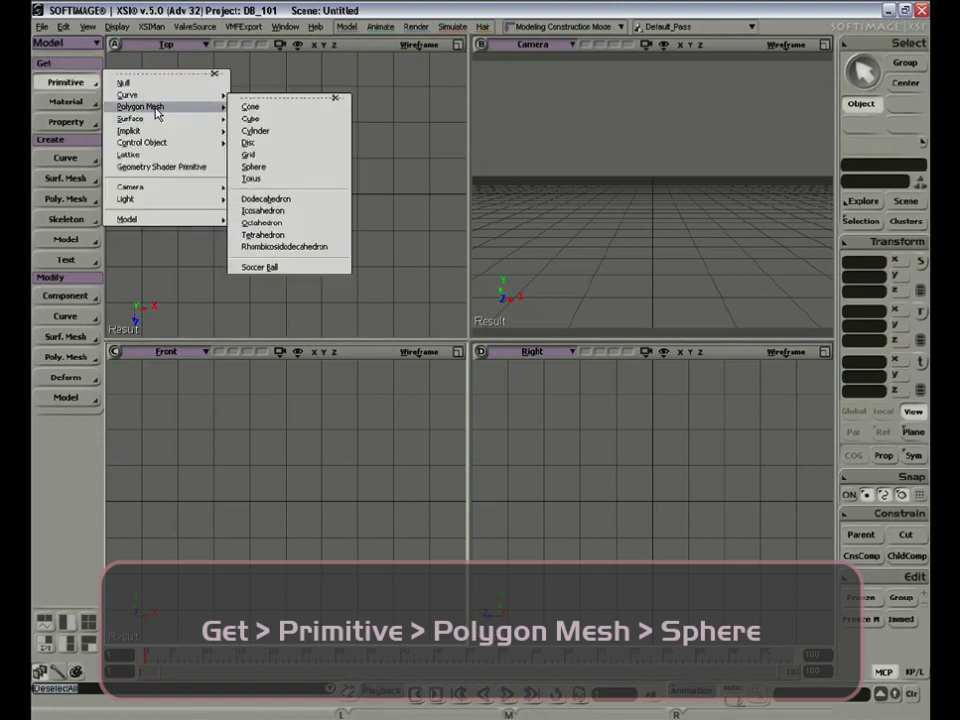
click(256, 167)
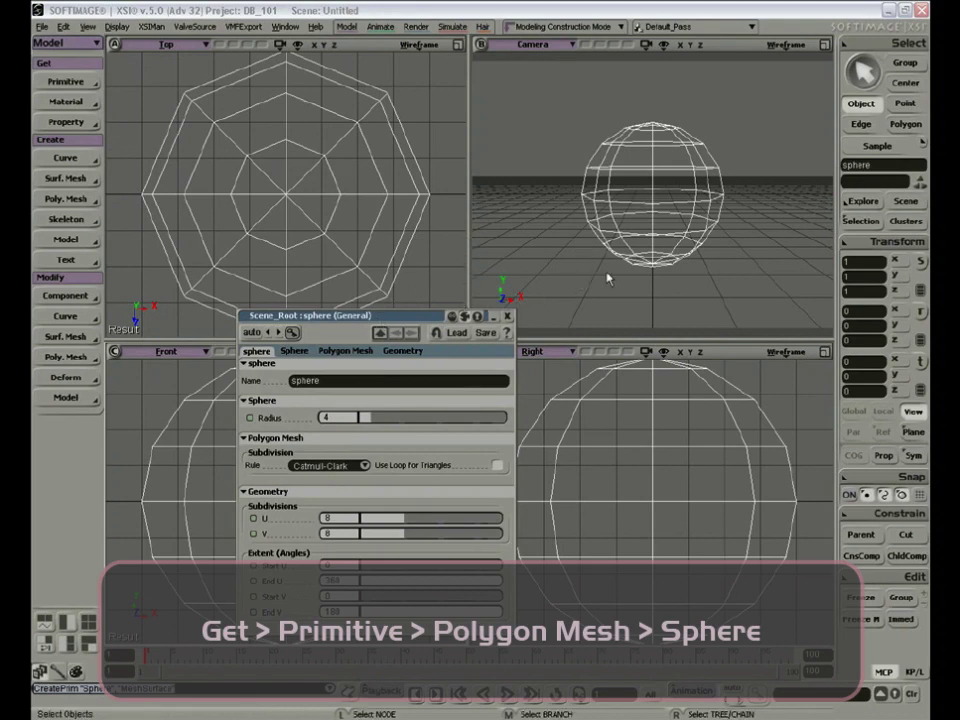
drag(290, 316, 518, 271)
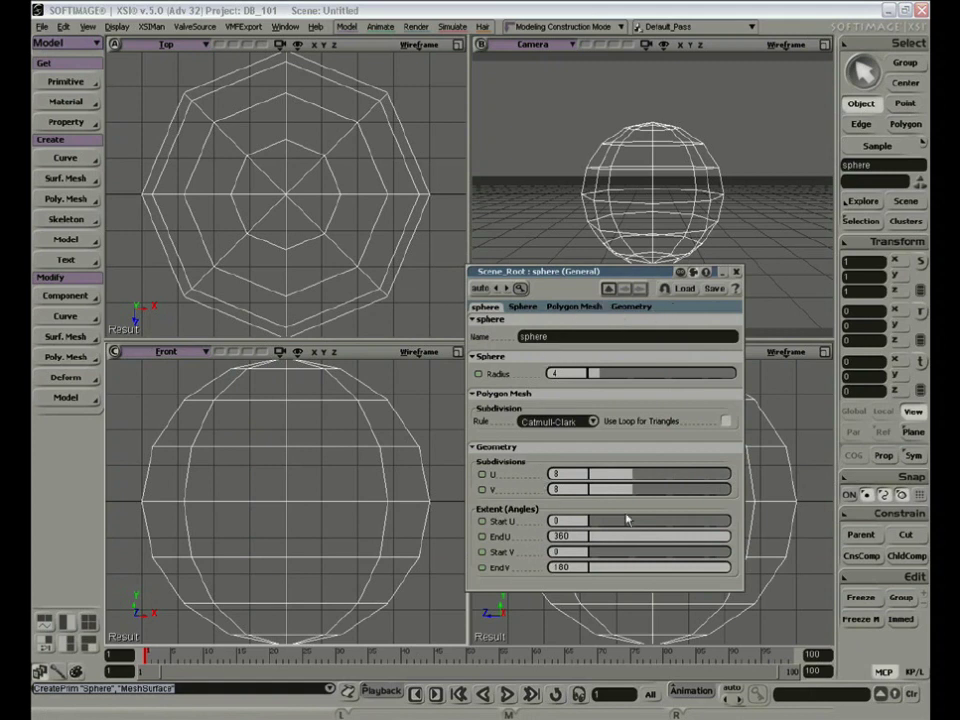
click(737, 272)
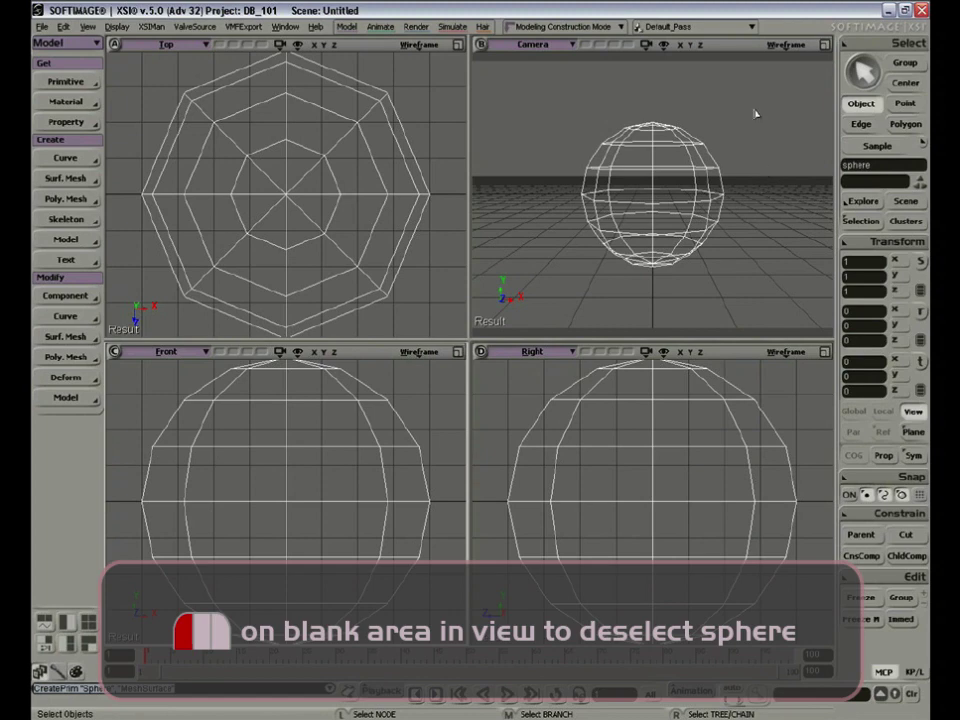
drag(751, 88, 765, 174)
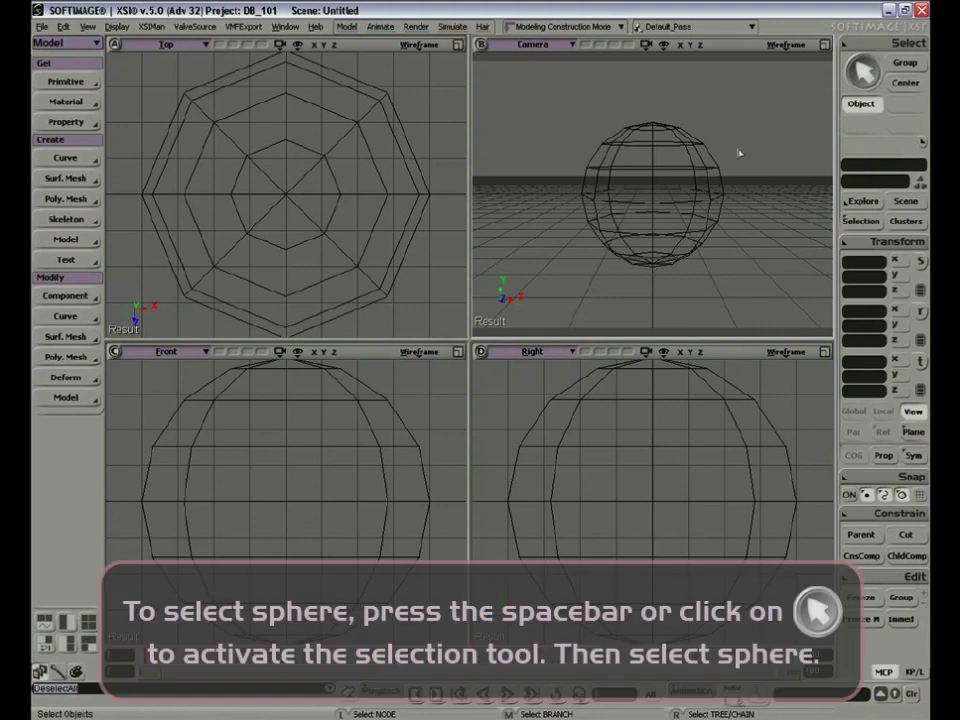
click(866, 72)
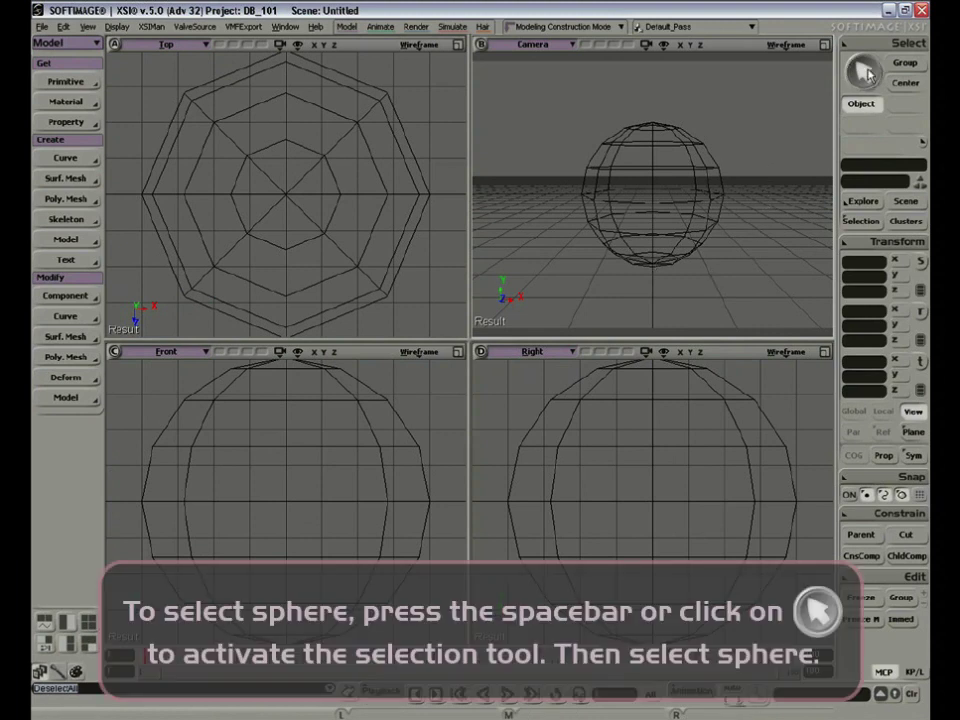
drag(705, 93, 666, 170)
drag(666, 174, 668, 176)
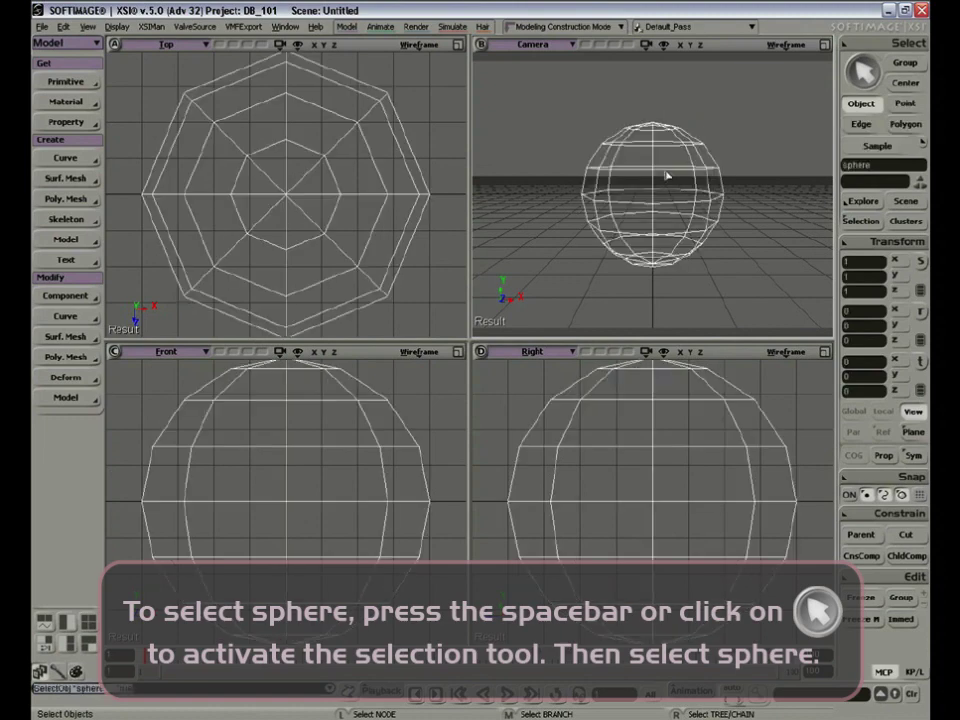
drag(766, 96, 768, 165)
drag(671, 96, 671, 186)
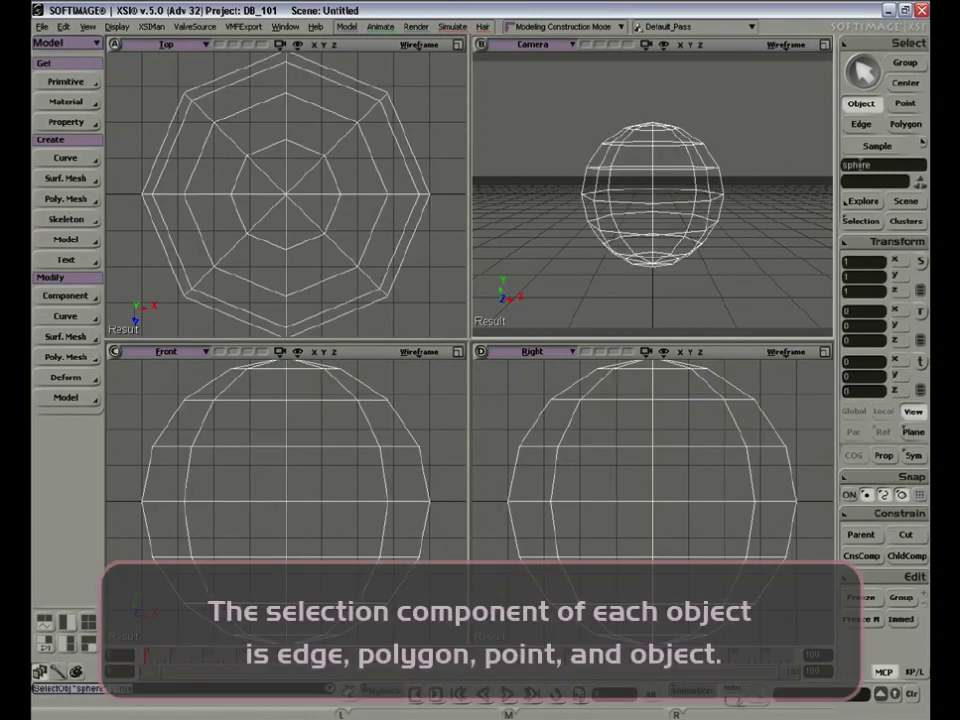
Box-select the sphere's points, polygons and edges, then return to Object selection.
click(862, 125)
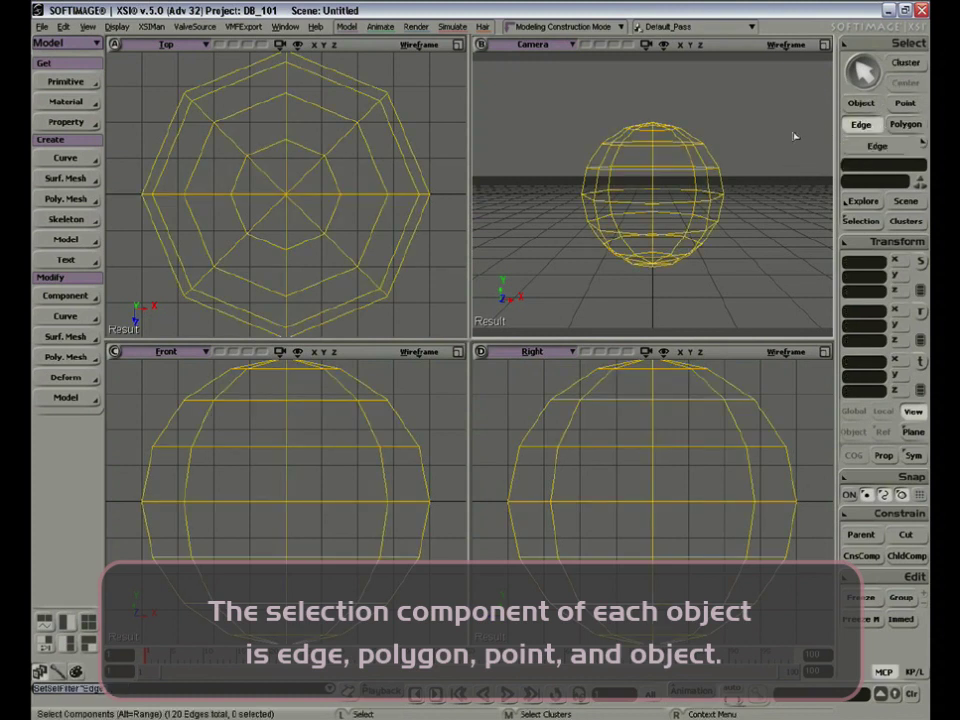
click(906, 125)
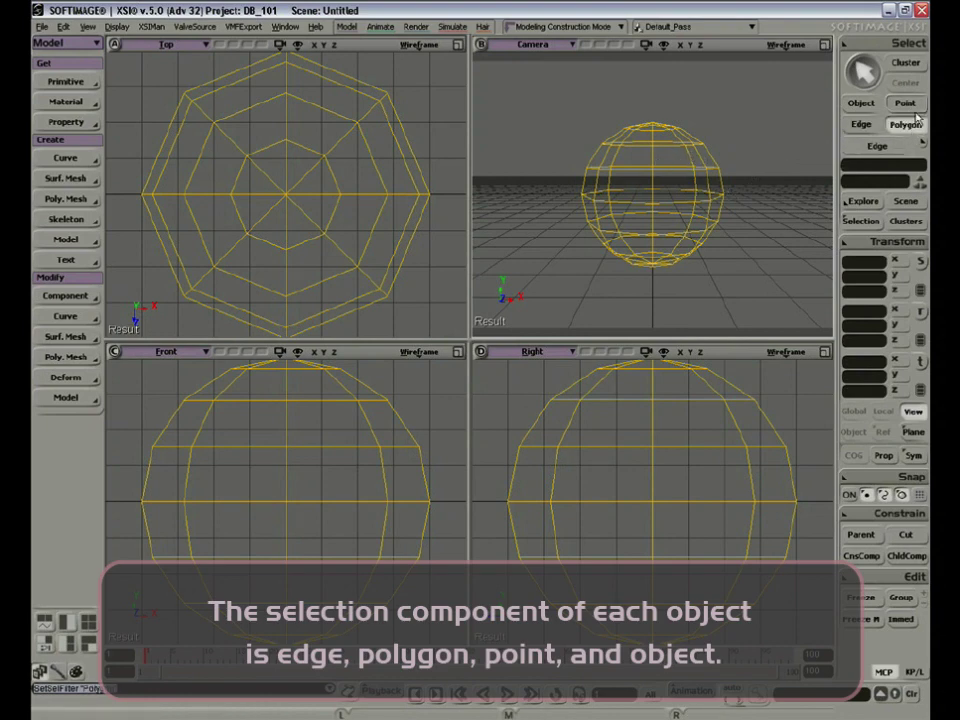
key(t)
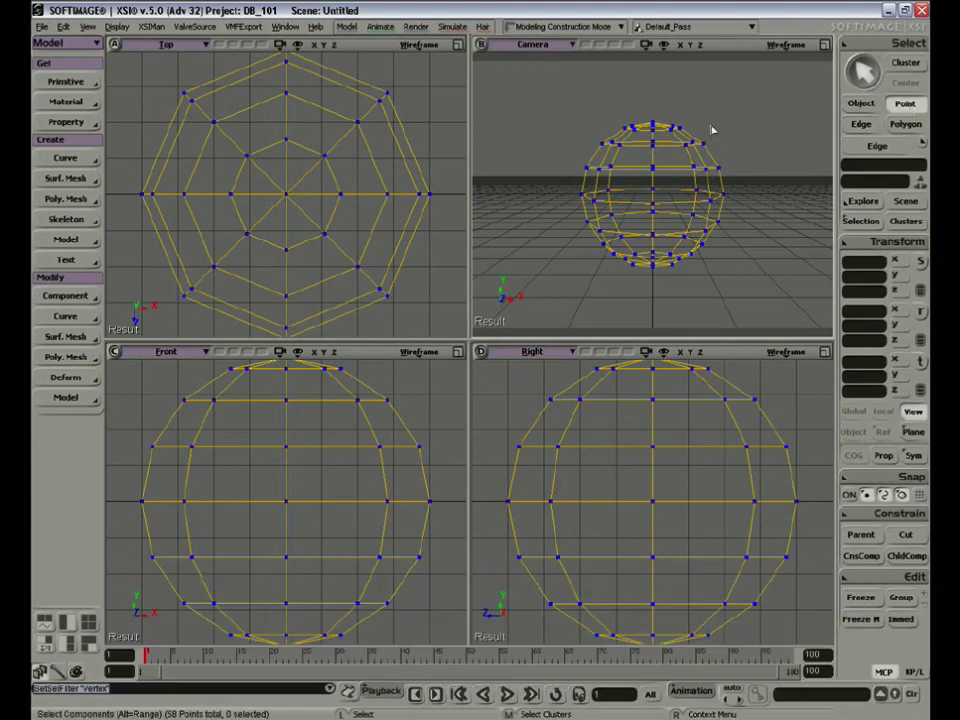
drag(662, 116, 755, 192)
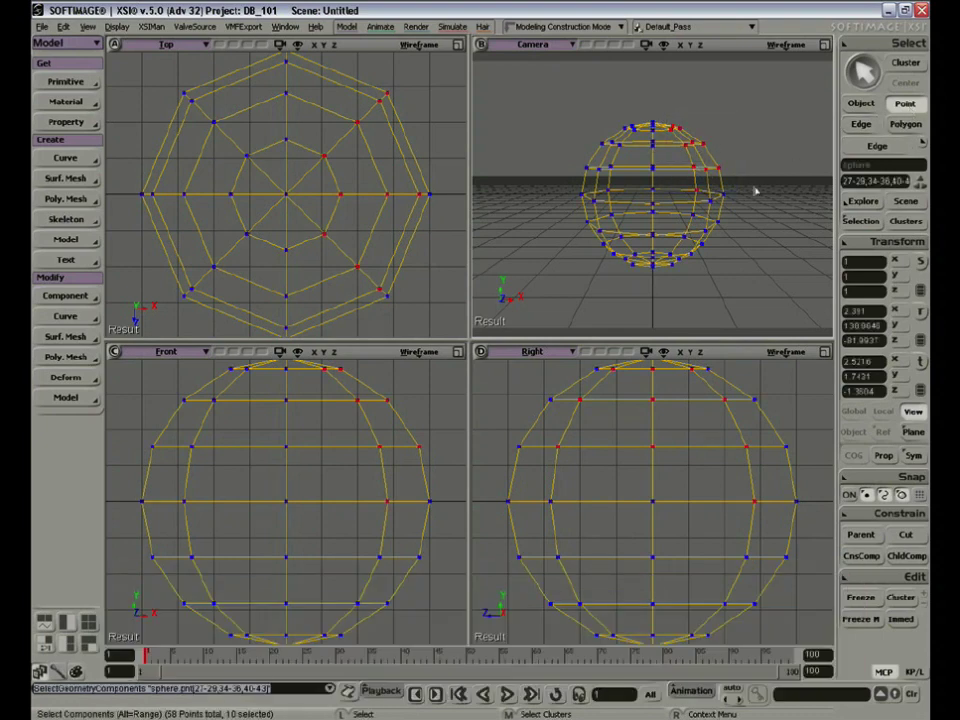
key(u)
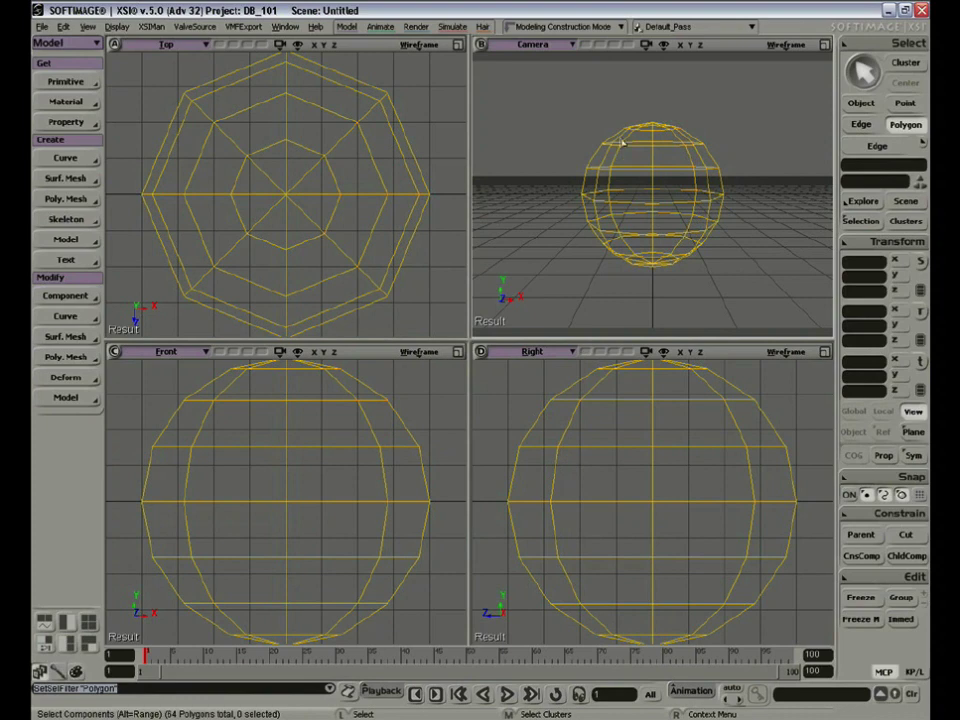
click(877, 146)
drag(655, 140, 745, 225)
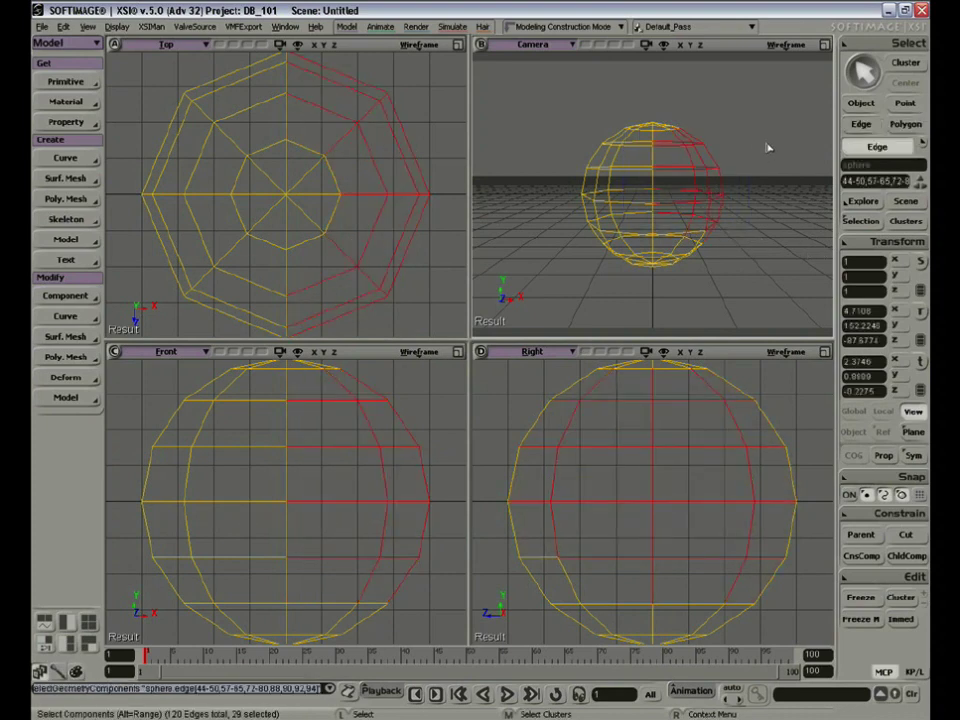
click(860, 103)
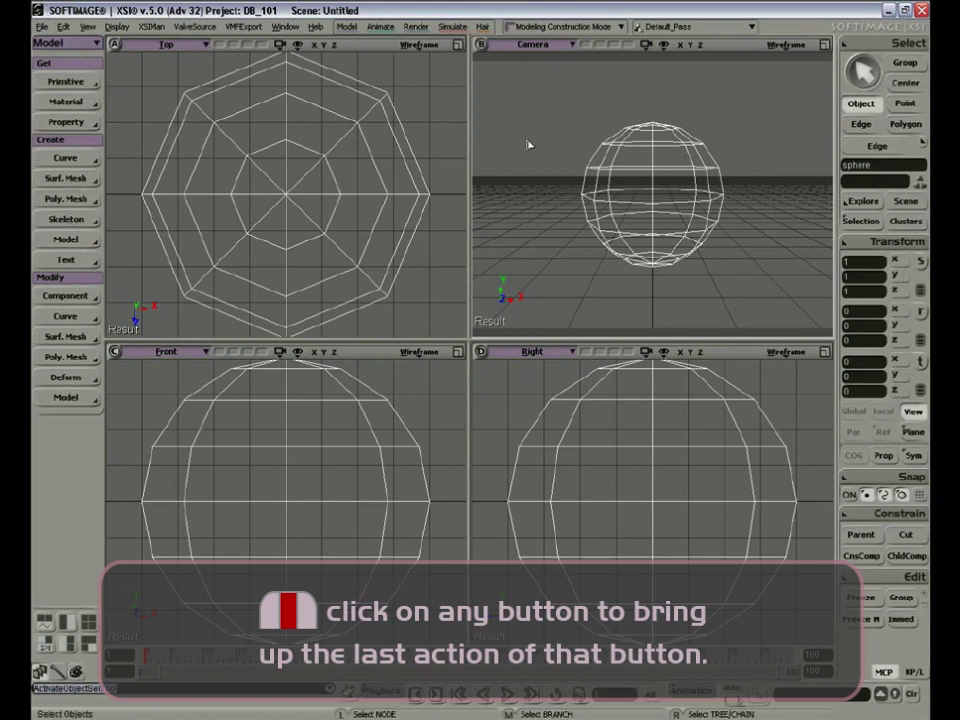
Delete the sphere and recreate the radius-4, 8x8 polygon sphere, closing its settings.
click(594, 150)
drag(603, 120, 567, 145)
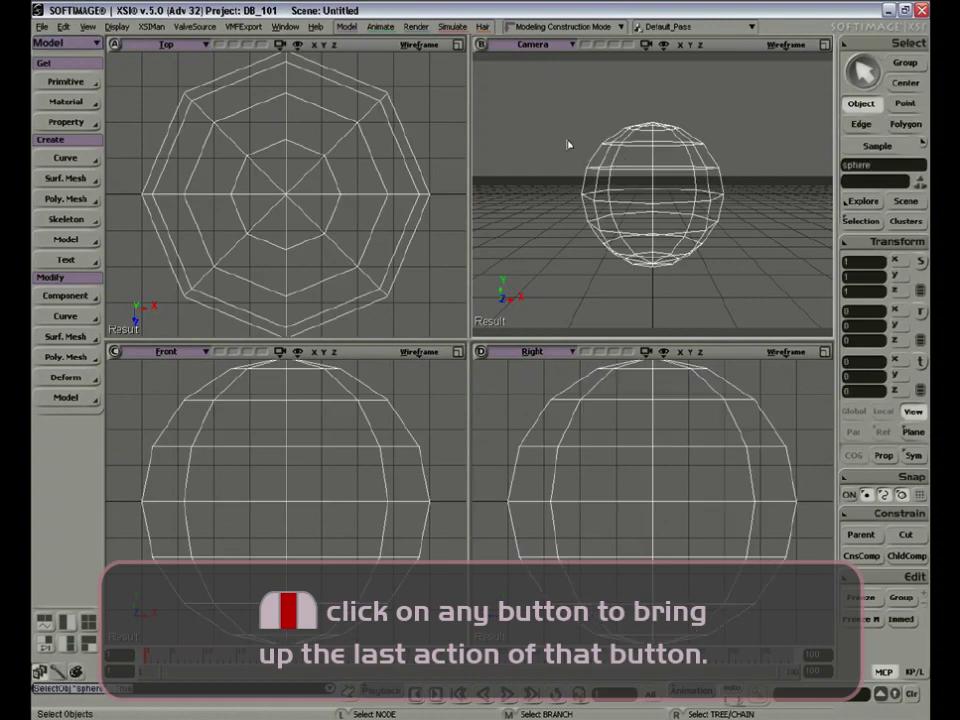
key(Delete)
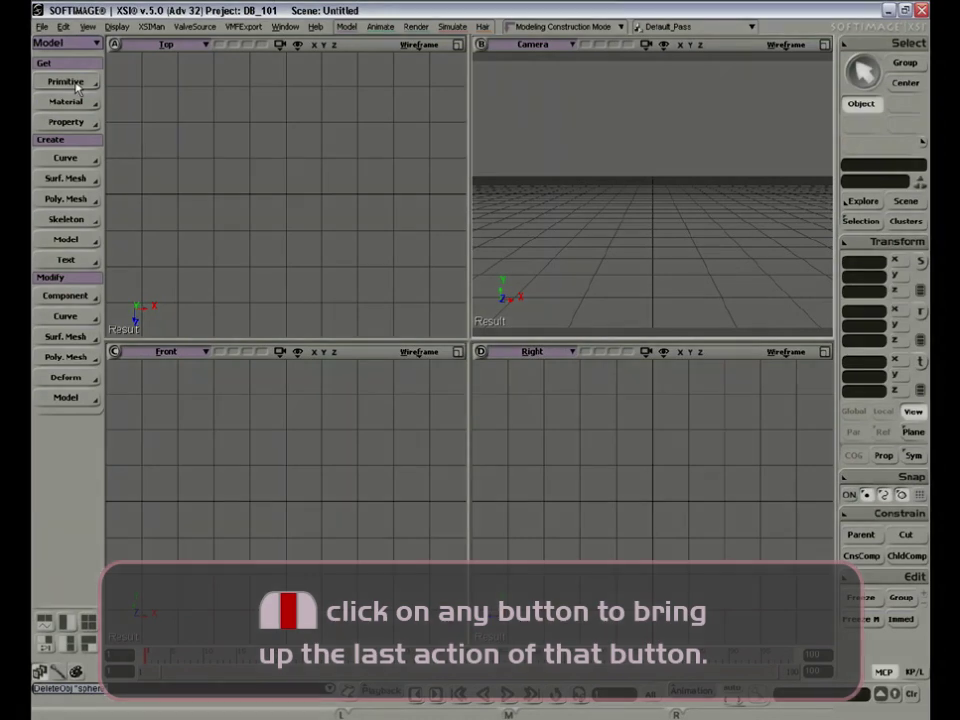
click(76, 87)
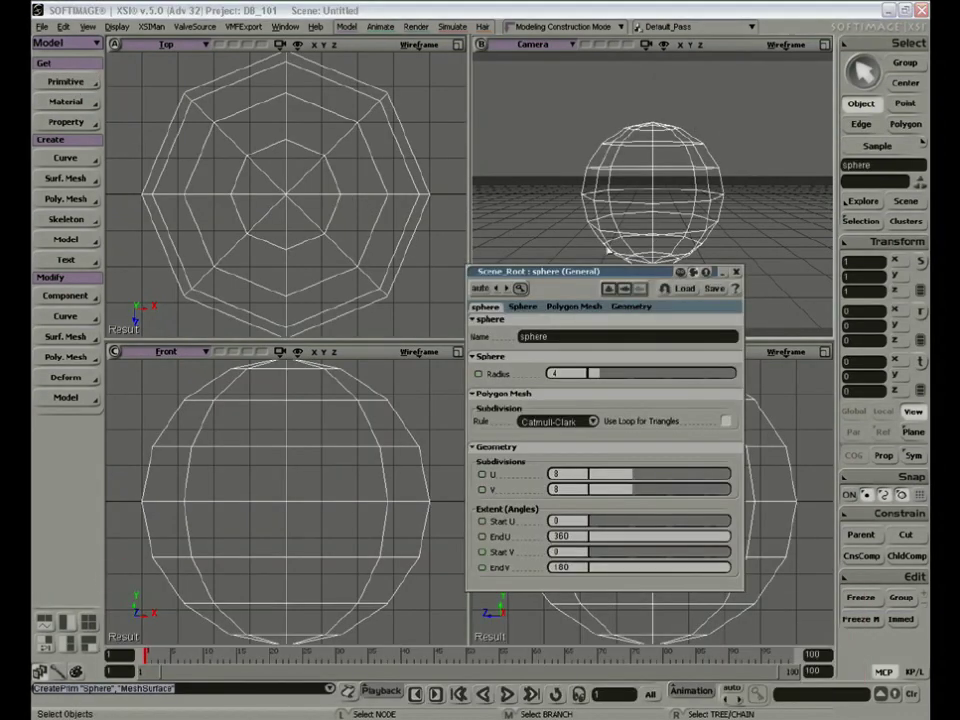
click(736, 272)
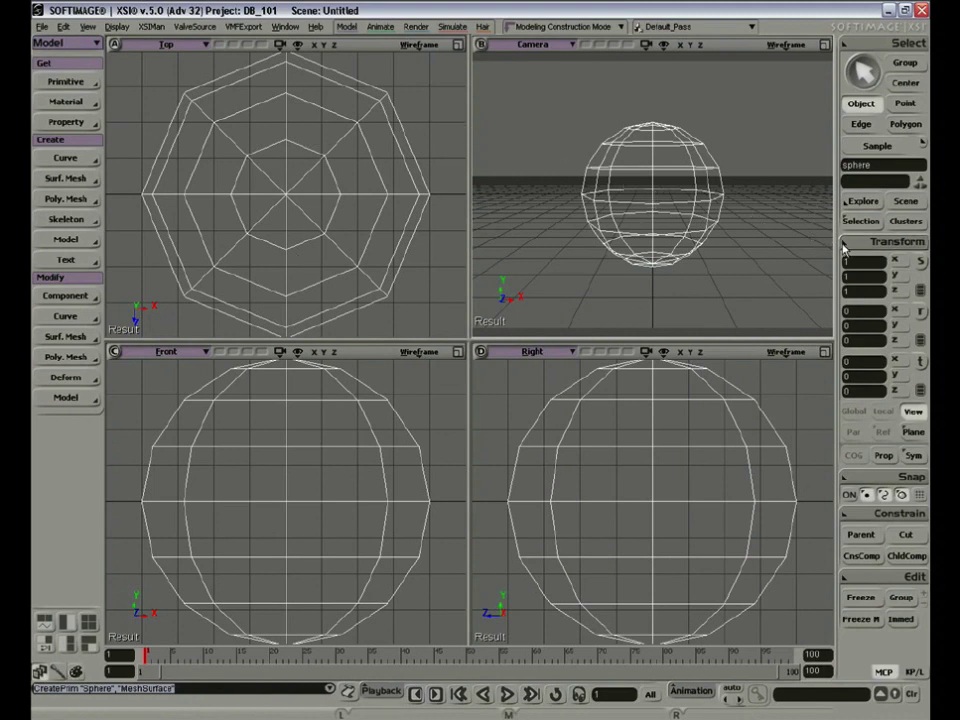
Browse the Select, Transform, sphere context and Primitive menus without applying anything.
click(845, 47)
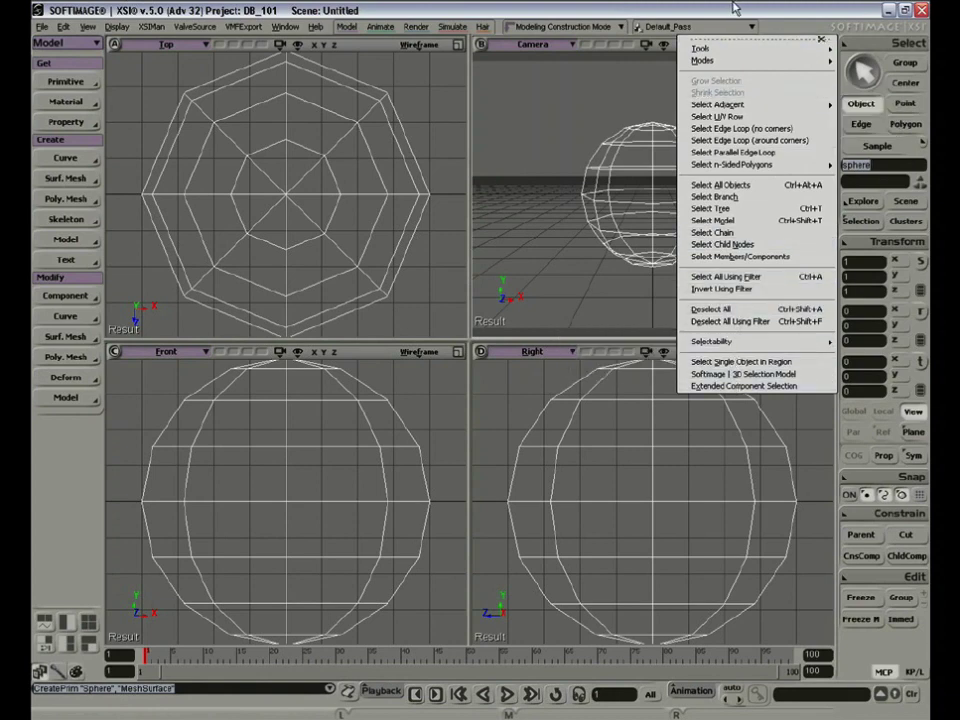
click(851, 251)
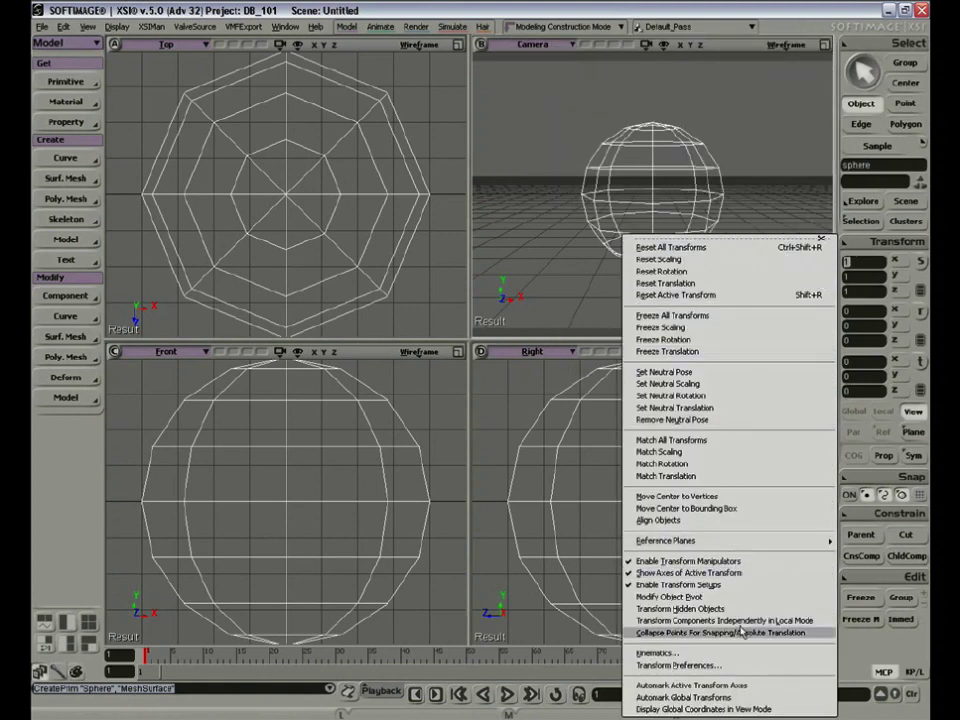
click(501, 269)
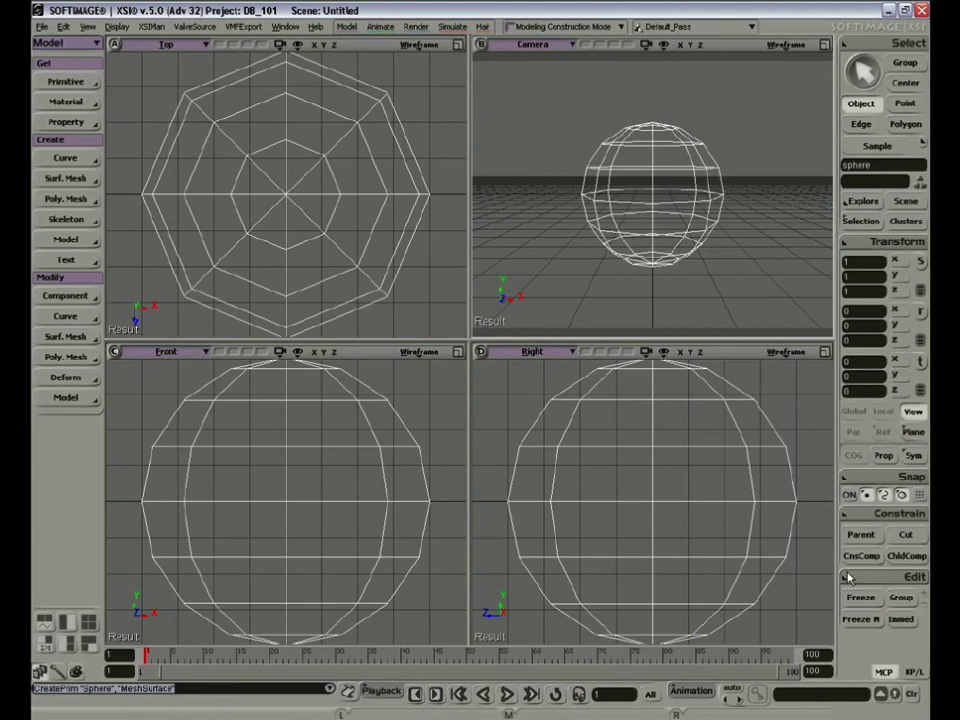
right_click(671, 238)
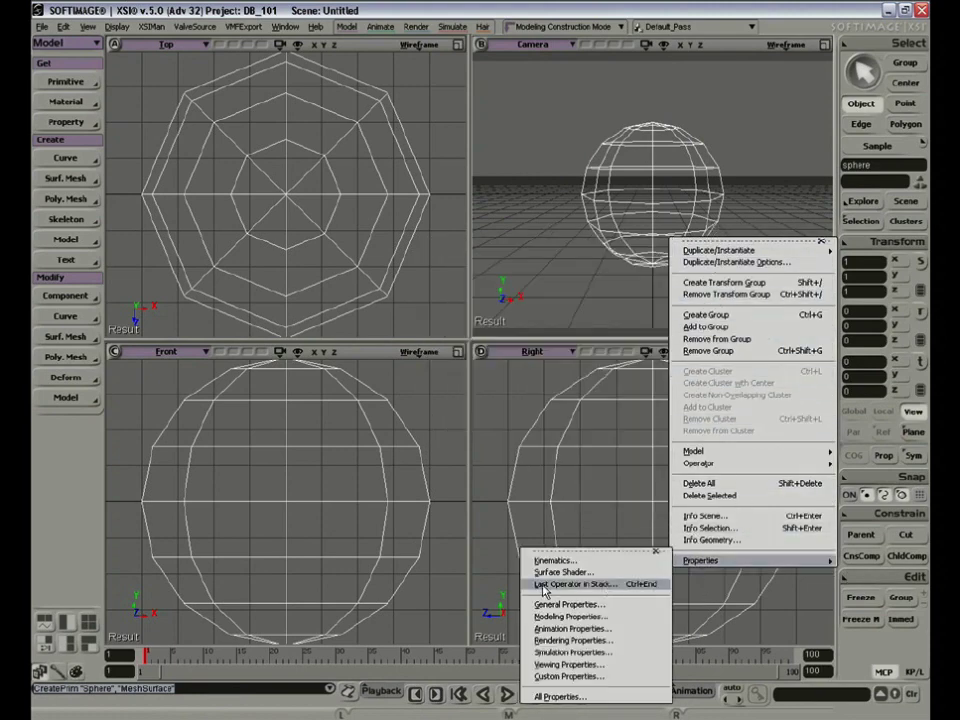
click(469, 404)
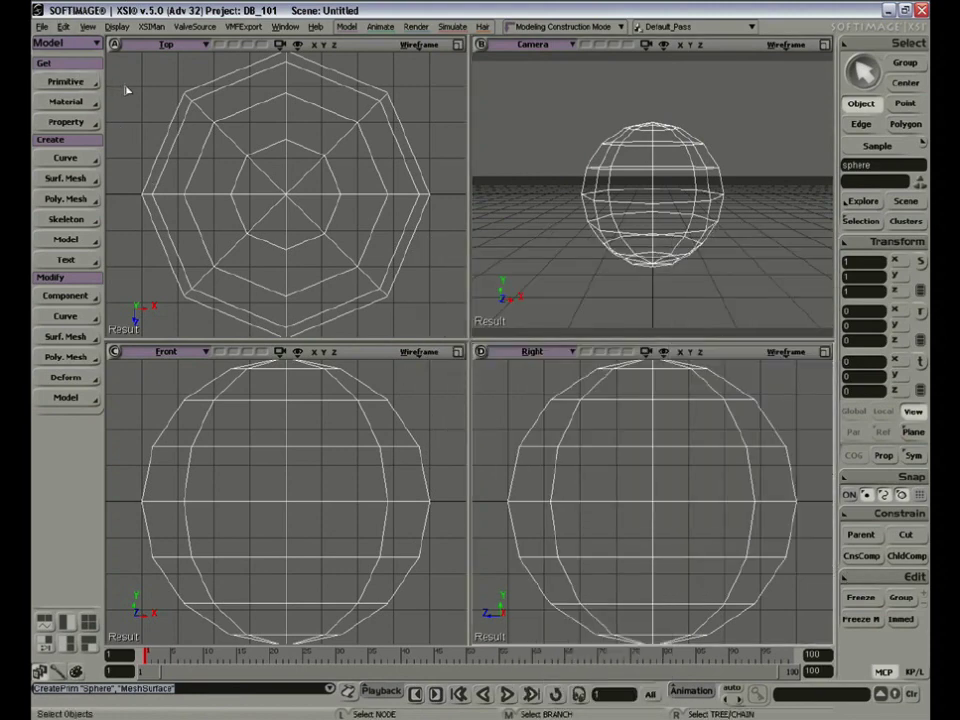
click(92, 86)
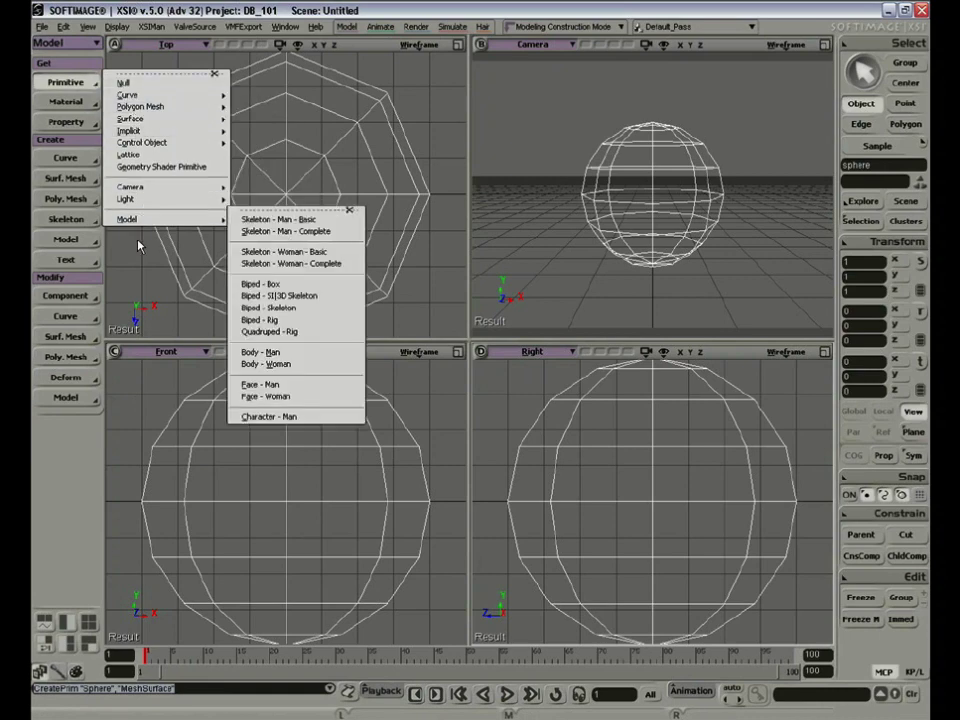
mouse_move(136, 110)
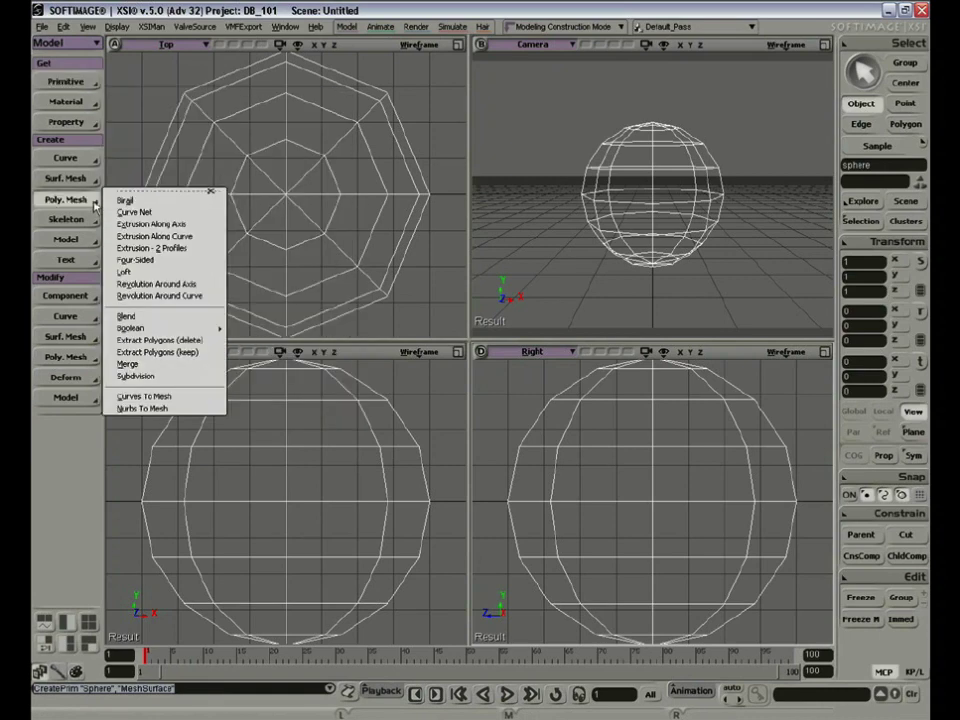
mouse_move(82, 301)
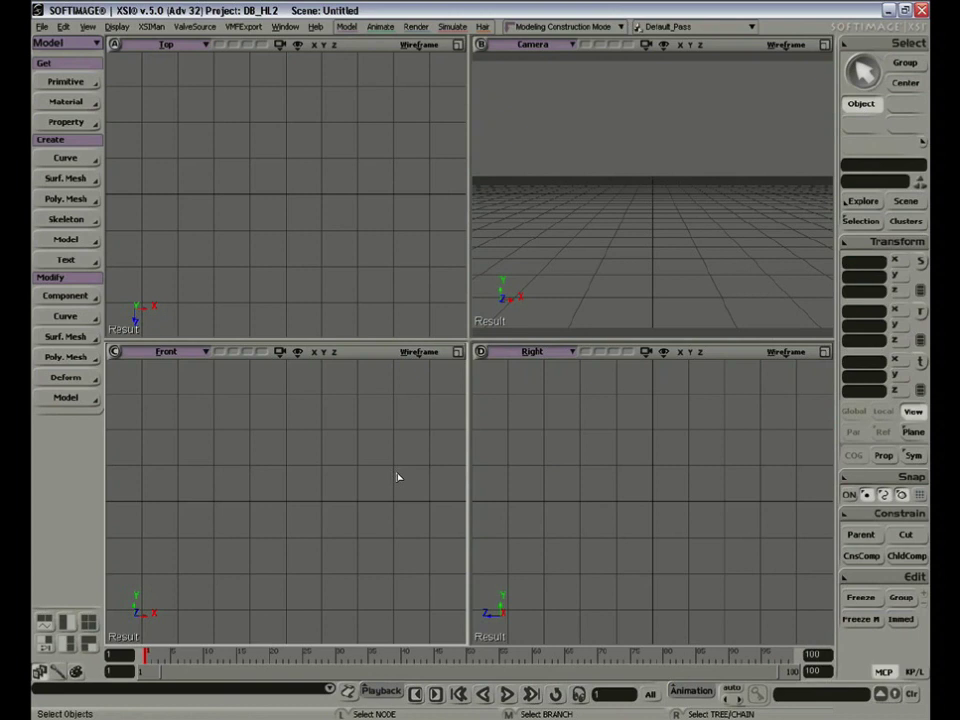
Keep the Model toolset and create a polygon mesh cube from the Primitive menu.
click(50, 42)
click(44, 52)
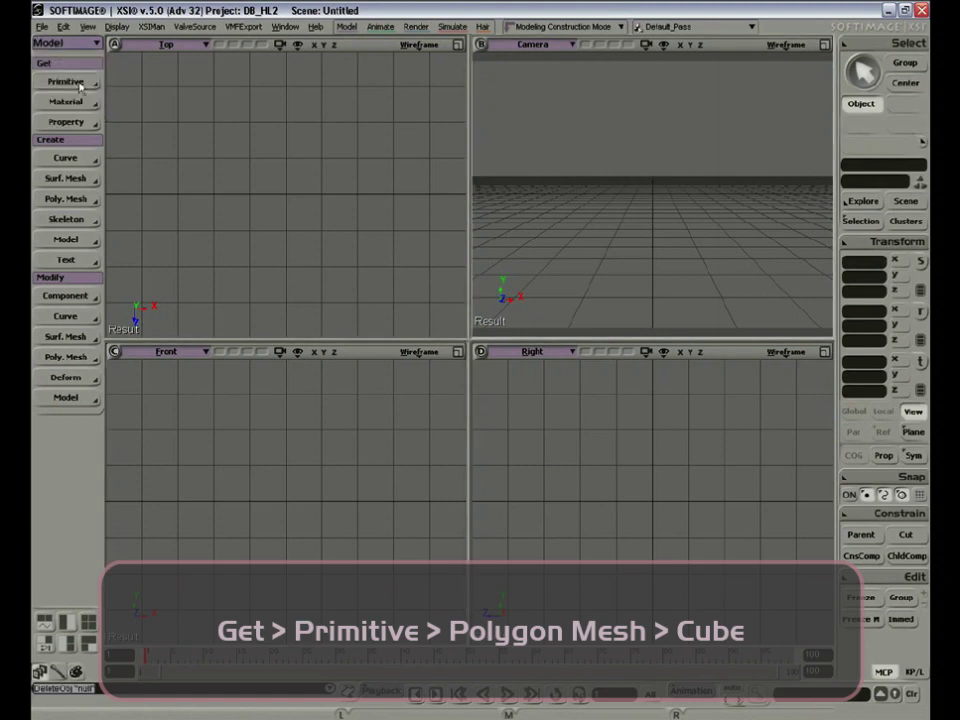
click(66, 82)
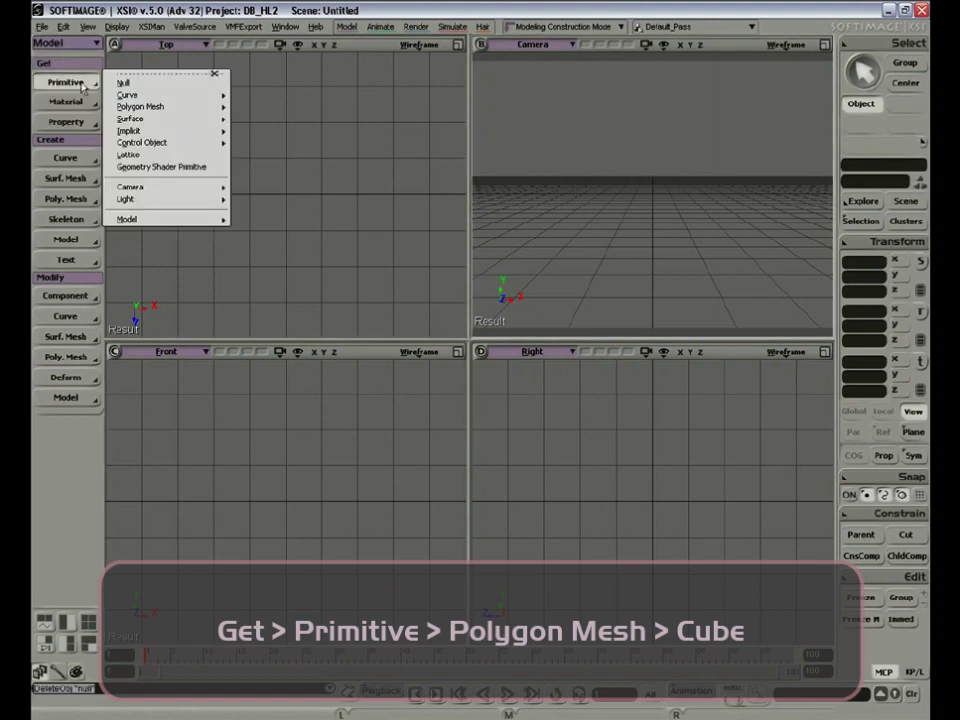
mouse_move(173, 107)
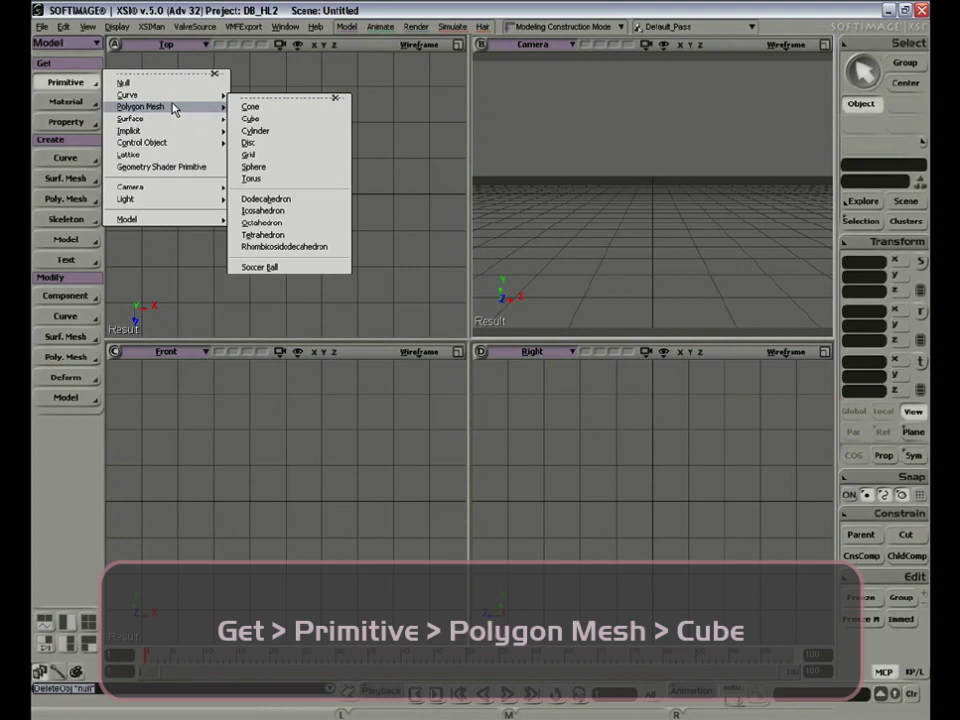
click(263, 118)
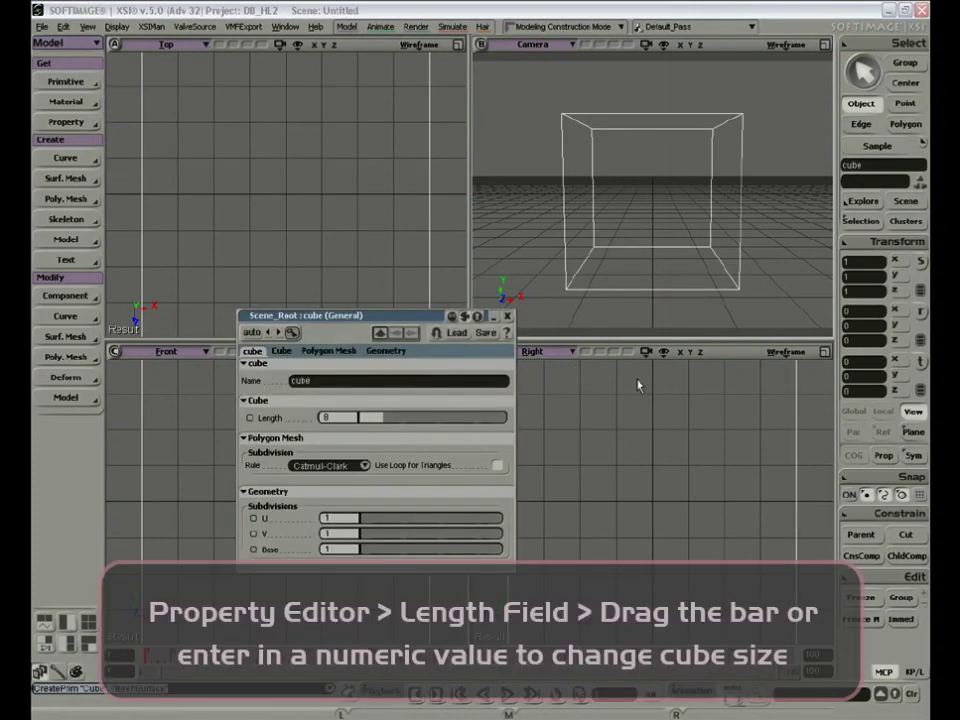
Set the cube's Length to 4 in its property editor, then close the editor.
drag(389, 319, 638, 384)
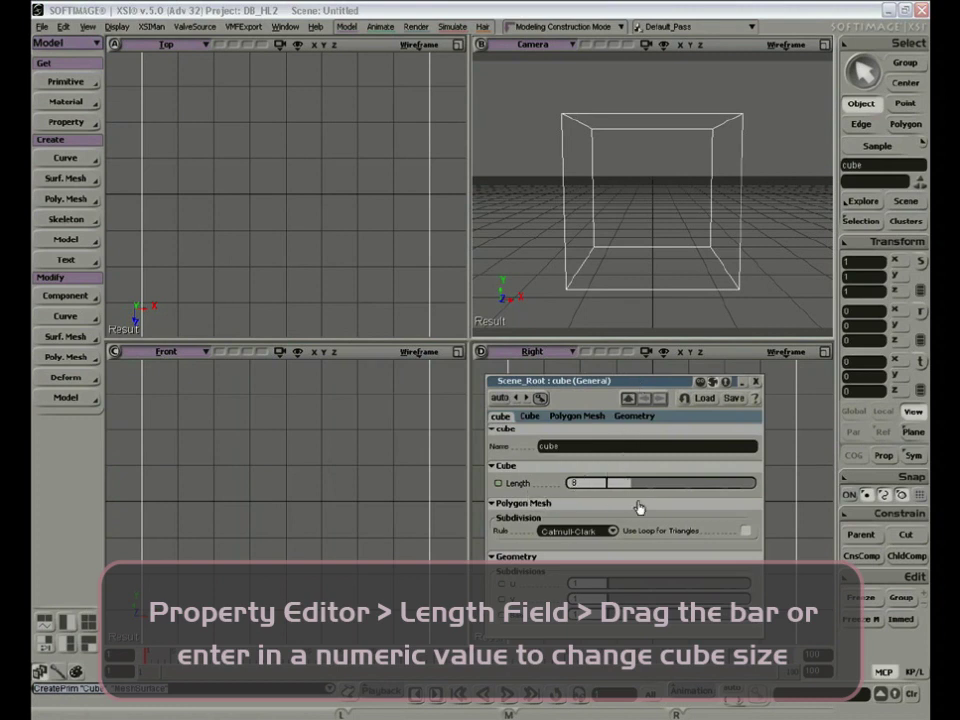
click(598, 483)
mouse_move(638, 484)
mouse_down()
mouse_move(611, 485)
mouse_move(626, 488)
mouse_up()
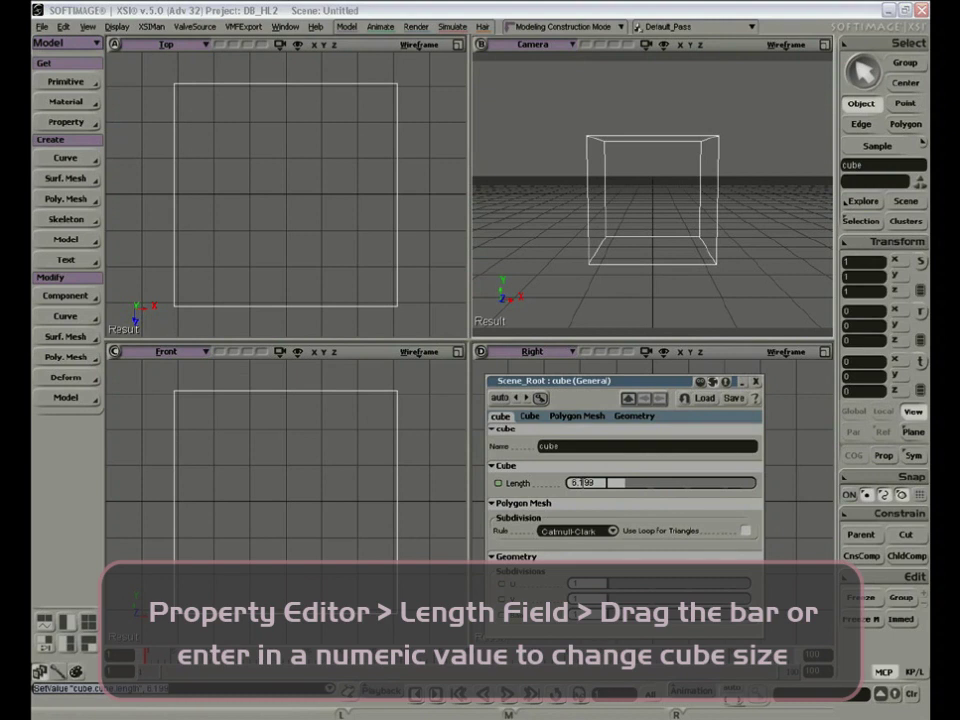
double_click(584, 483)
text(4)
key(Return)
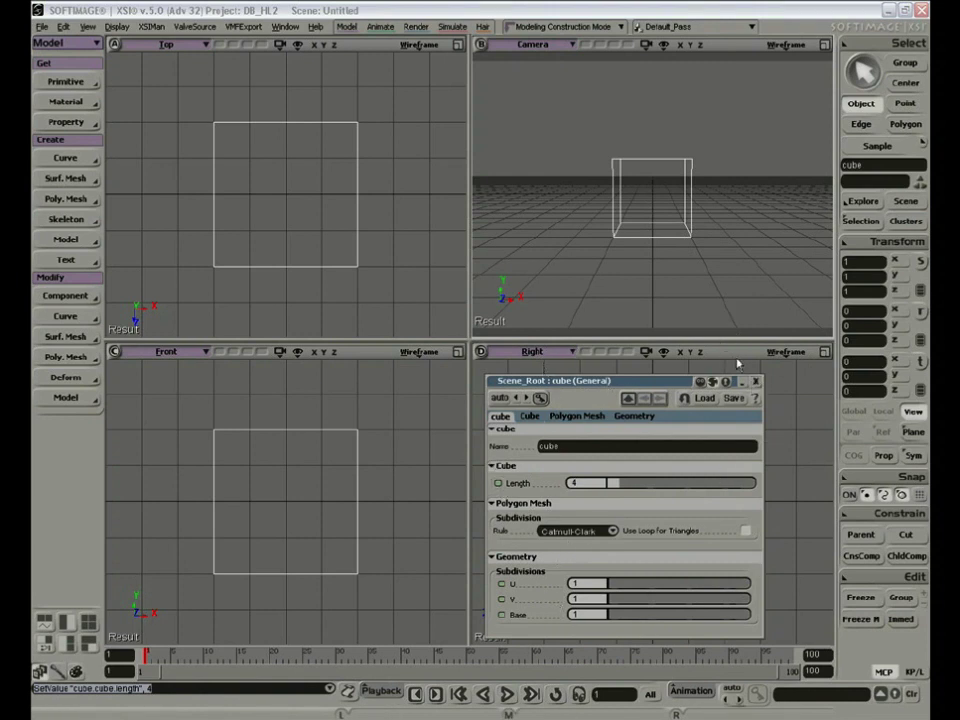
click(757, 384)
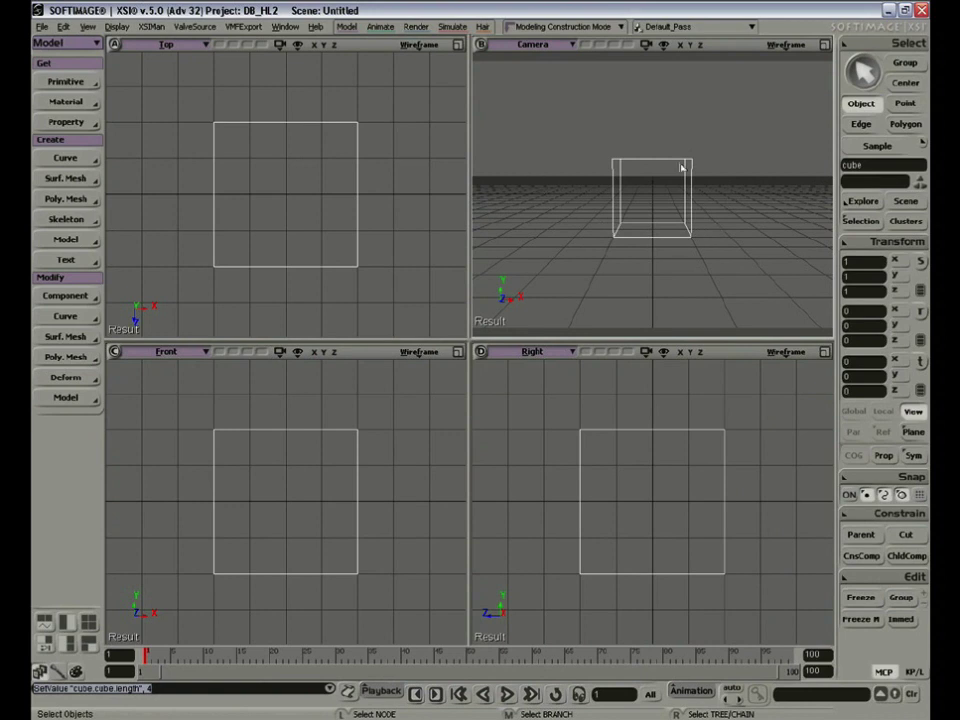
Switch the Camera view's display mode from Wireframe to Shaded.
click(789, 47)
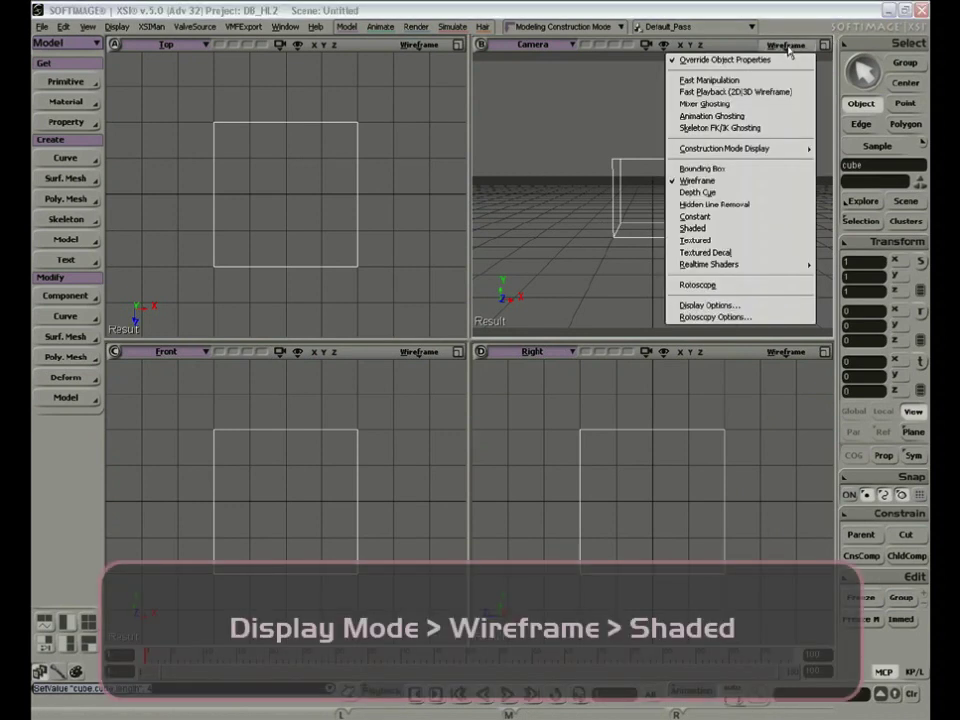
click(741, 231)
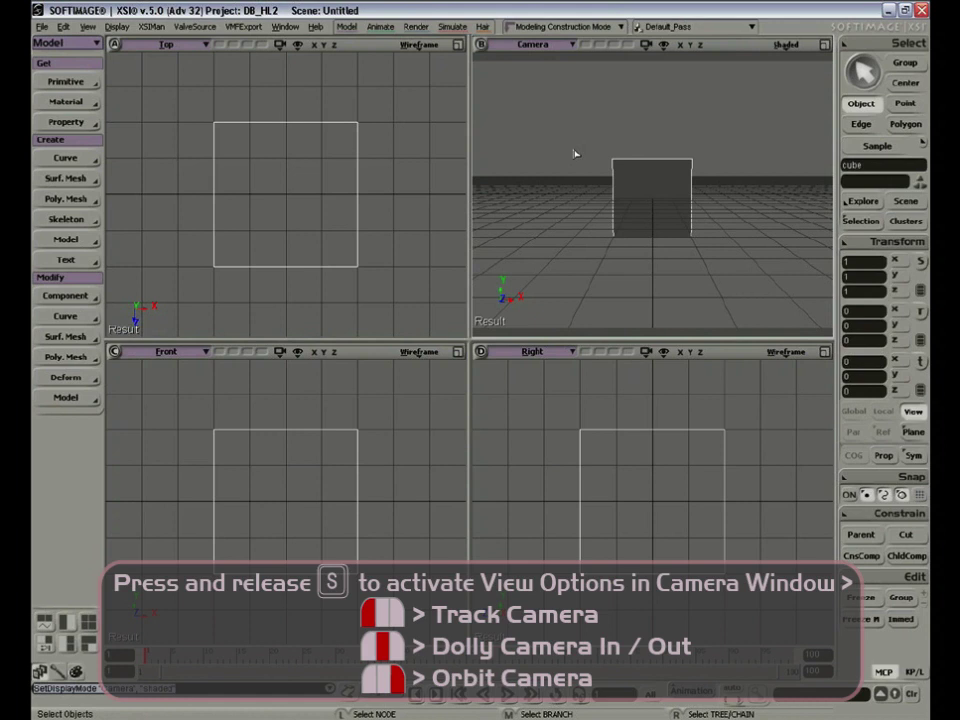
Track, dolly and orbit the Camera view to look down on the cube at an angle.
key(s)
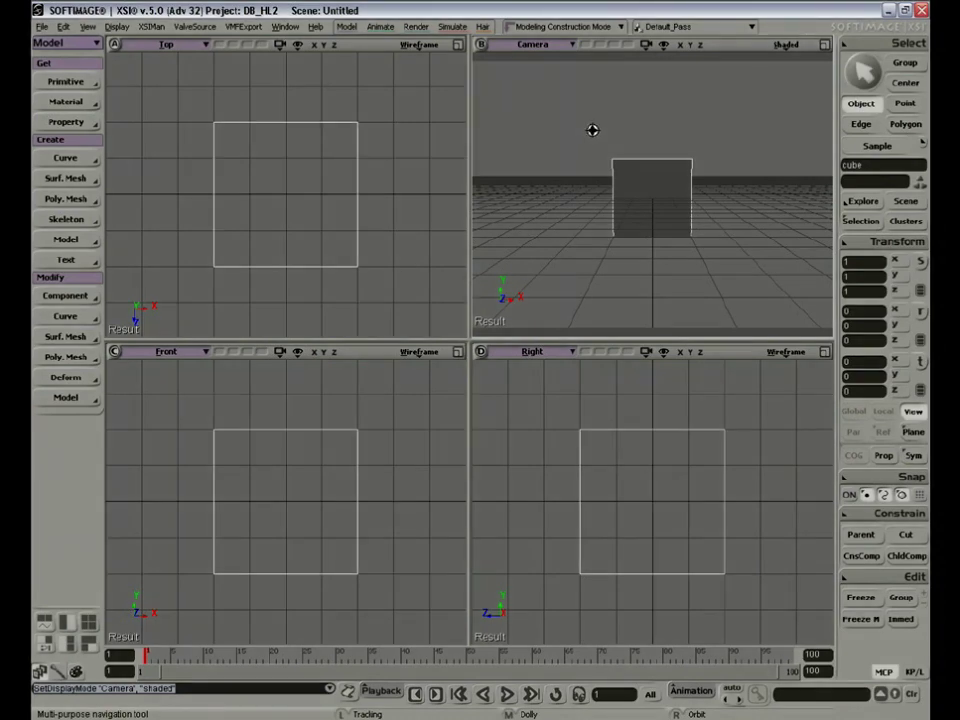
drag(589, 144, 608, 212)
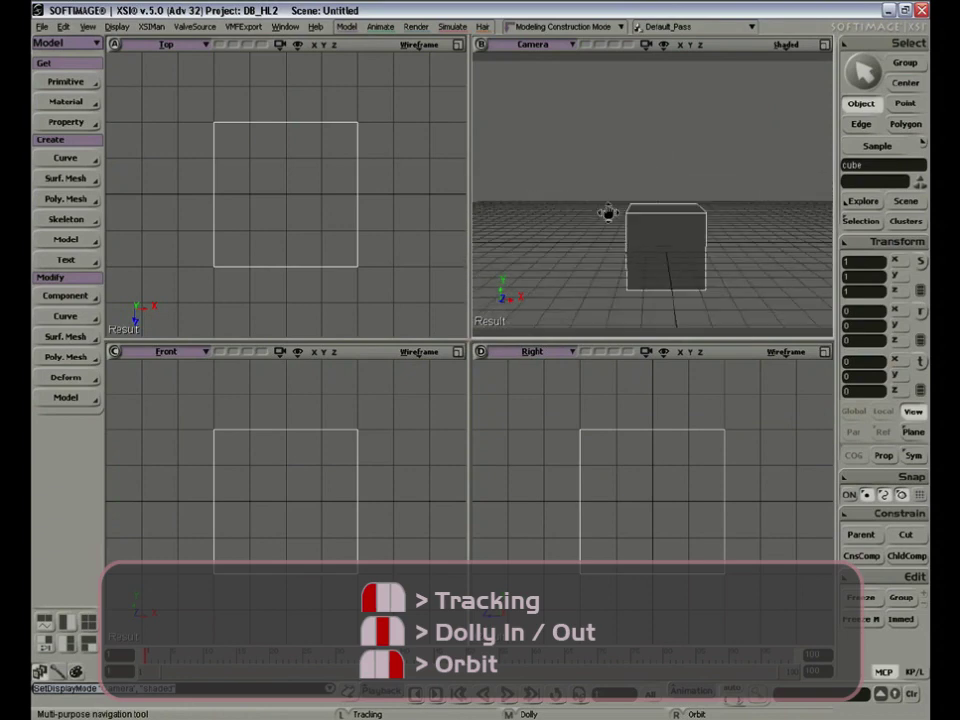
drag(695, 201, 593, 167)
middle_drag(593, 167, 574, 194)
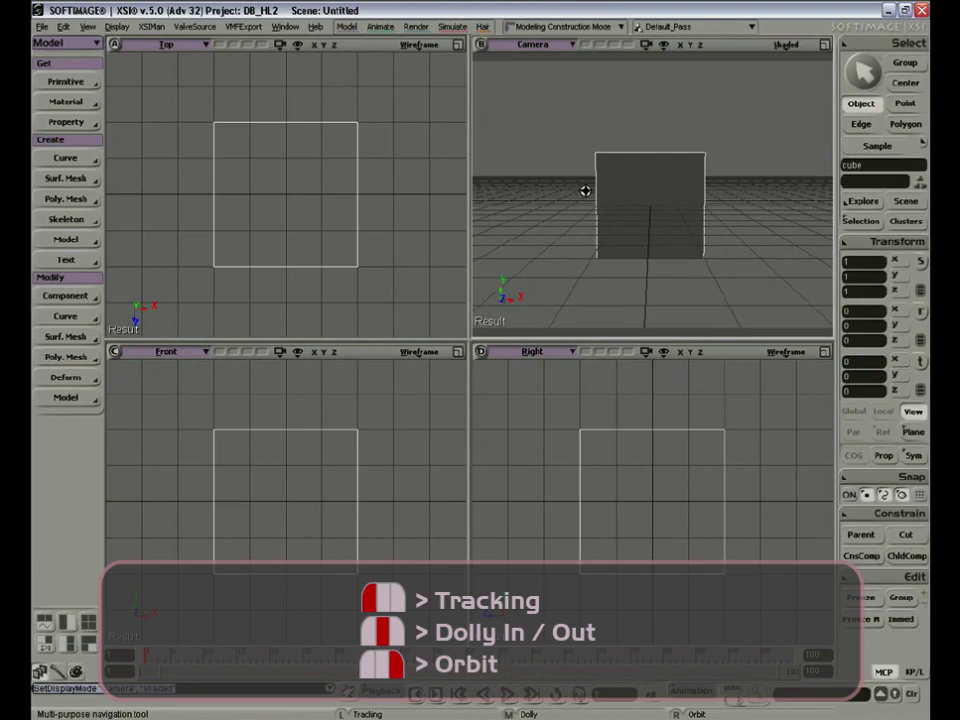
right_drag(585, 178, 558, 218)
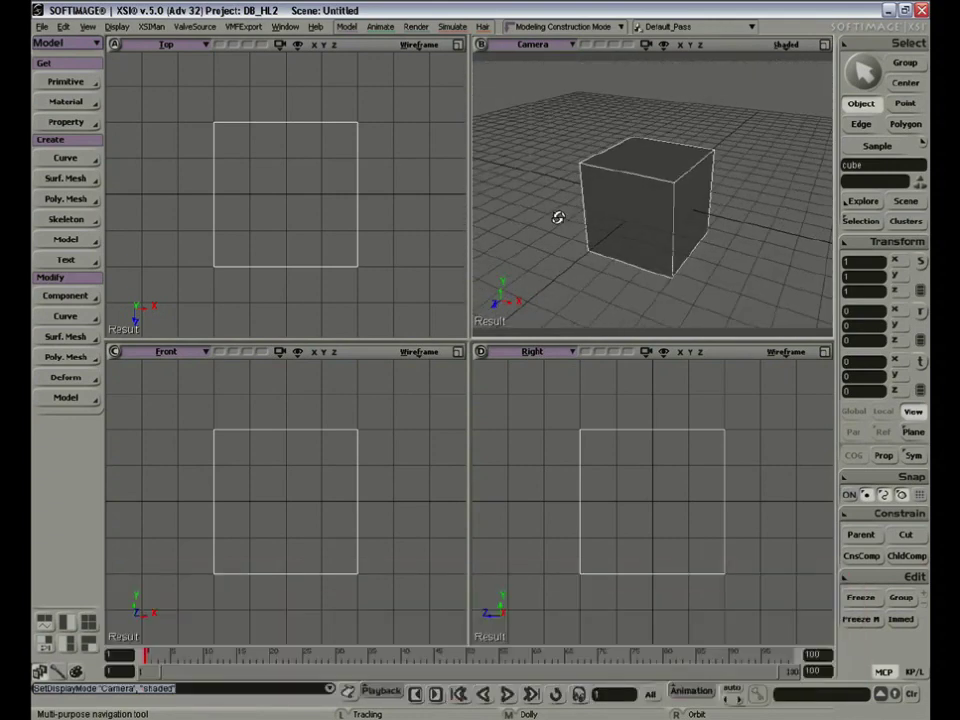
Pan the Top view and zoom it back out.
drag(330, 146, 274, 146)
middle_drag(274, 146, 352, 141)
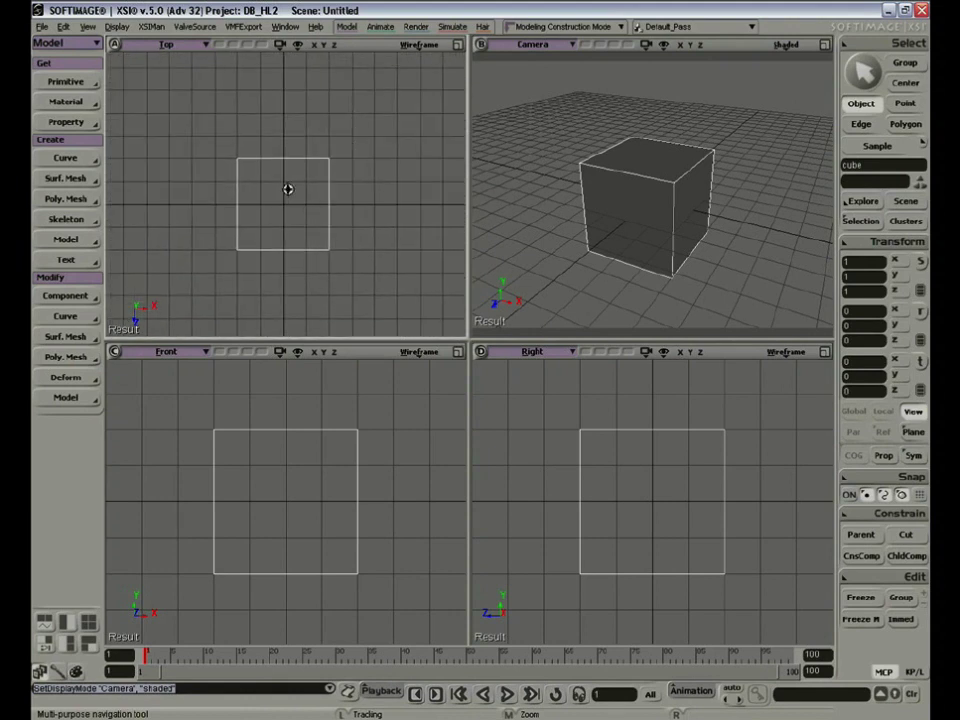
mouse_move(309, 196)
middle_down()
mouse_move(326, 133)
mouse_move(317, 255)
mouse_move(303, 166)
mouse_move(298, 268)
mouse_move(302, 176)
middle_up()
mouse_move(302, 176)
mouse_down()
mouse_move(222, 166)
mouse_move(317, 246)
mouse_move(268, 120)
mouse_move(270, 251)
mouse_move(354, 167)
mouse_move(272, 197)
mouse_move(347, 197)
mouse_move(283, 156)
mouse_move(299, 186)
mouse_up()
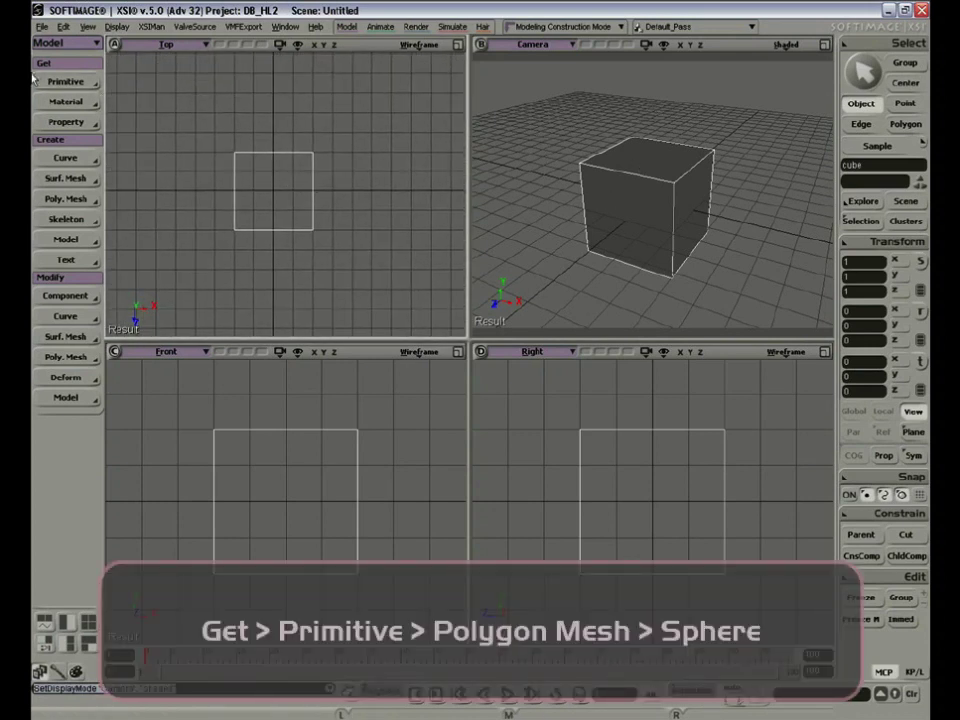
Create a polygon mesh sphere with radius 2 and close its properties.
click(66, 83)
mouse_move(177, 112)
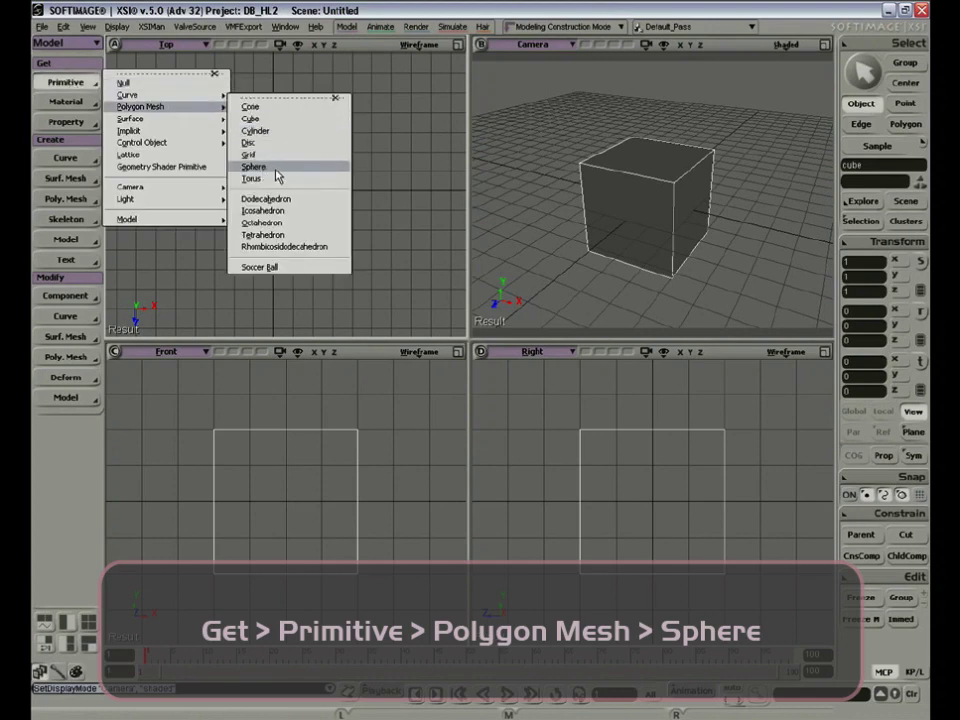
click(275, 168)
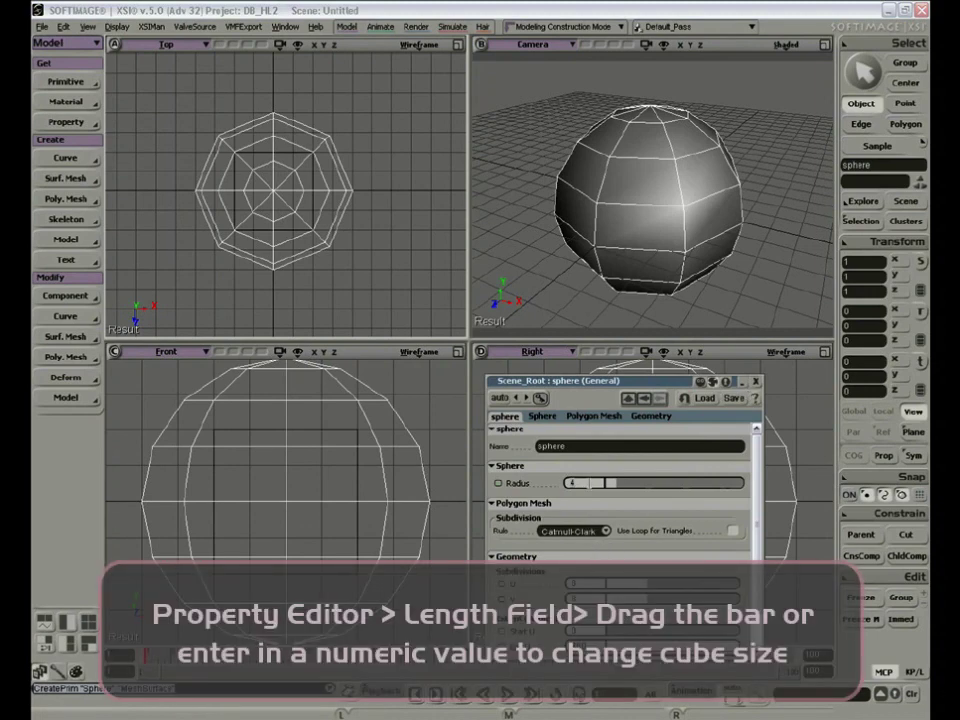
text(2)
key(Return)
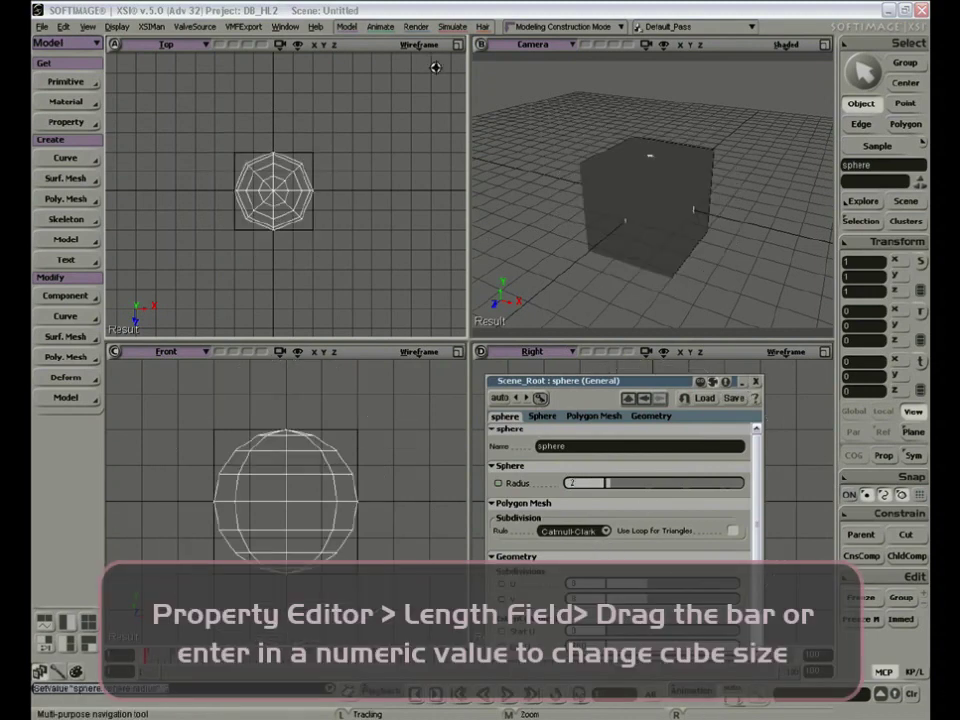
click(757, 382)
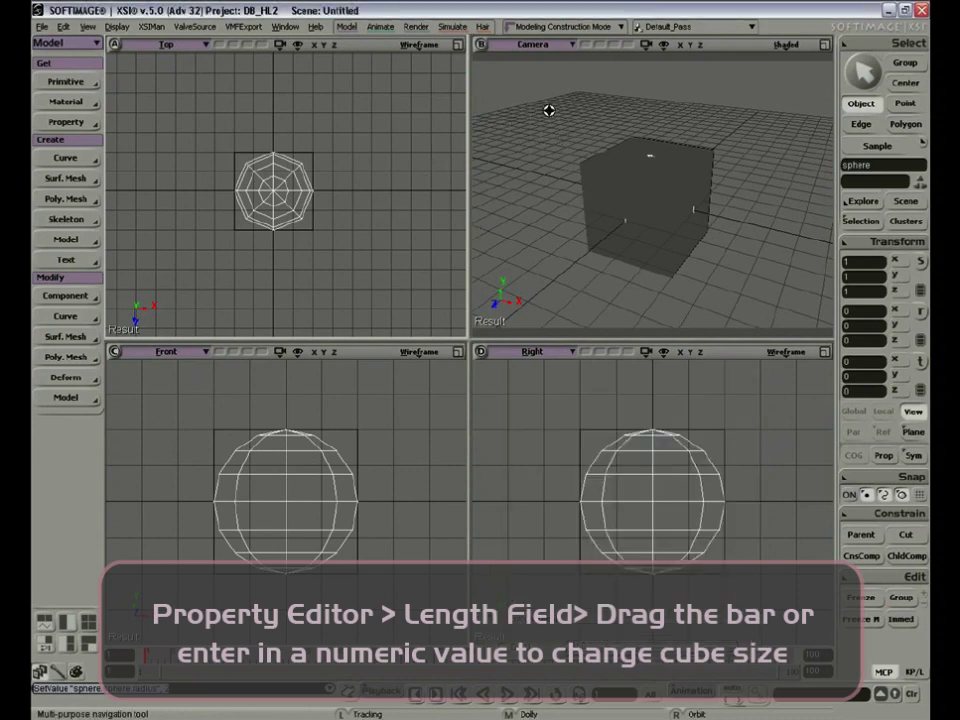
middle_drag(538, 262, 575, 265)
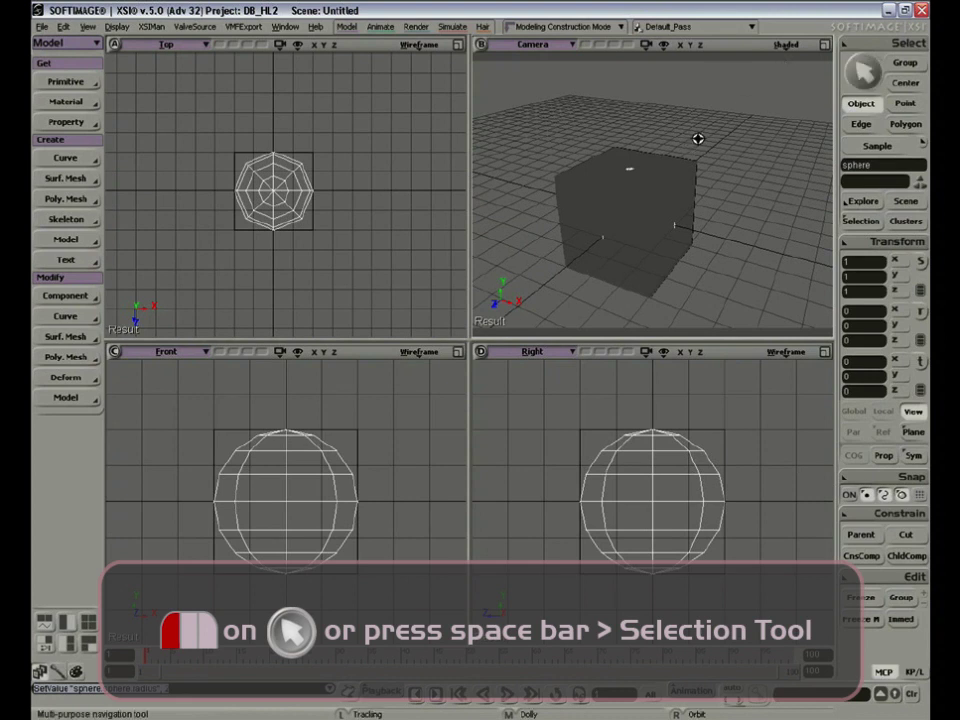
Pick the cube in the Camera view with the Select tool.
click(855, 86)
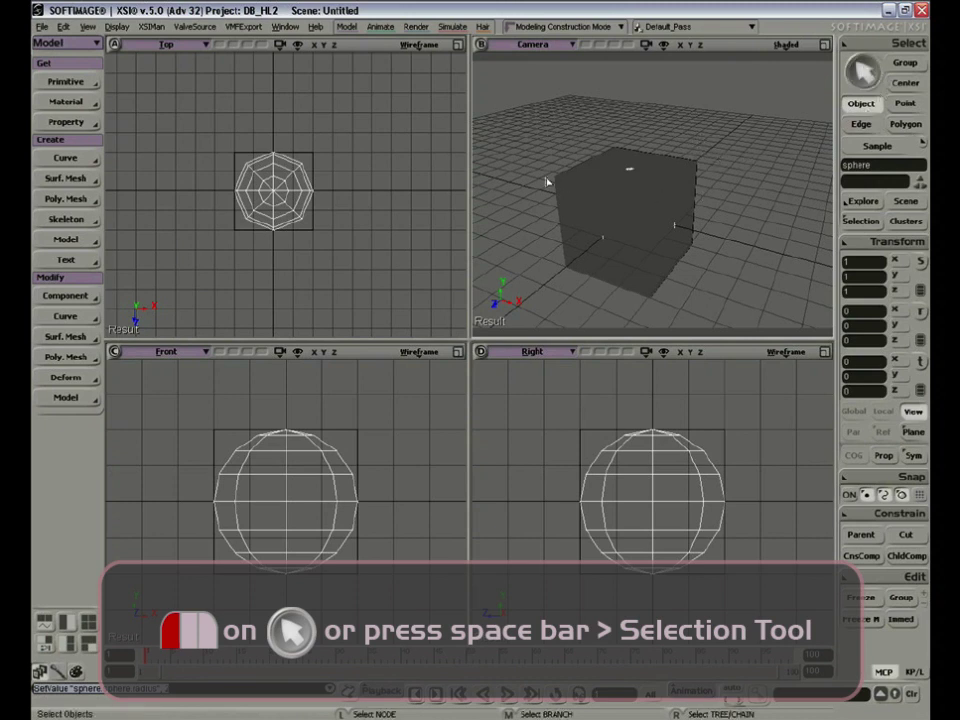
click(562, 208)
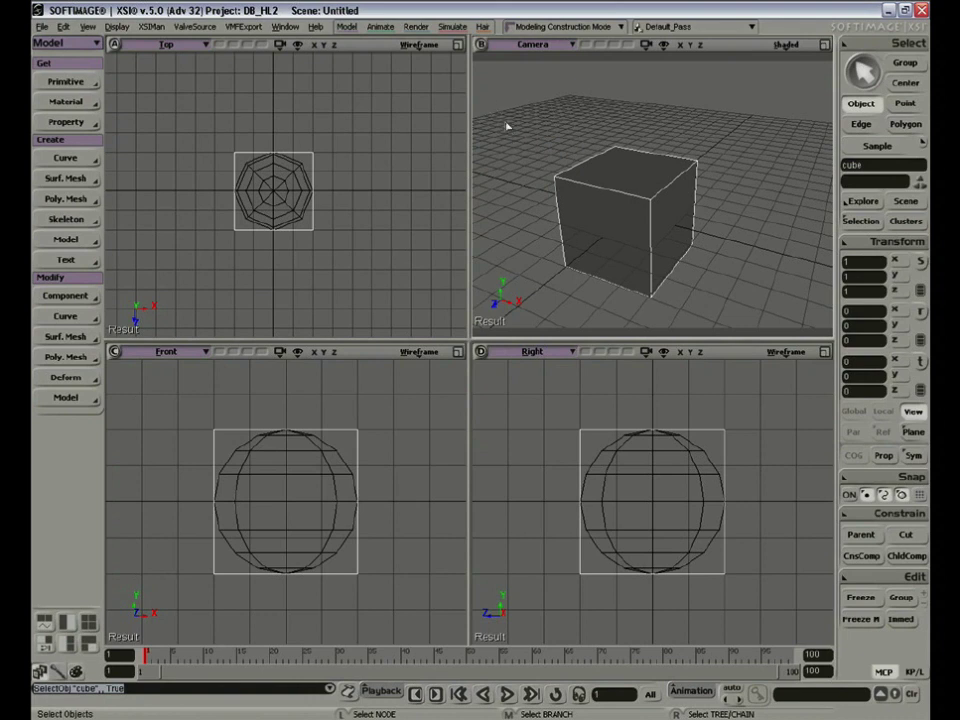
key(space)
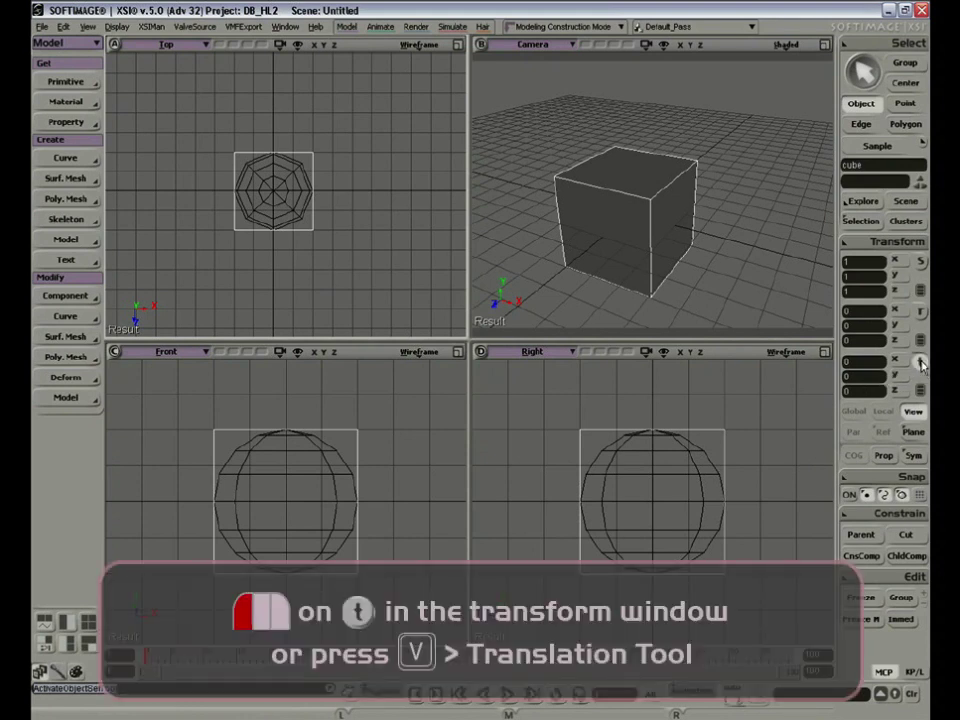
Slide the cube right along X to about 6.77 units.
click(921, 363)
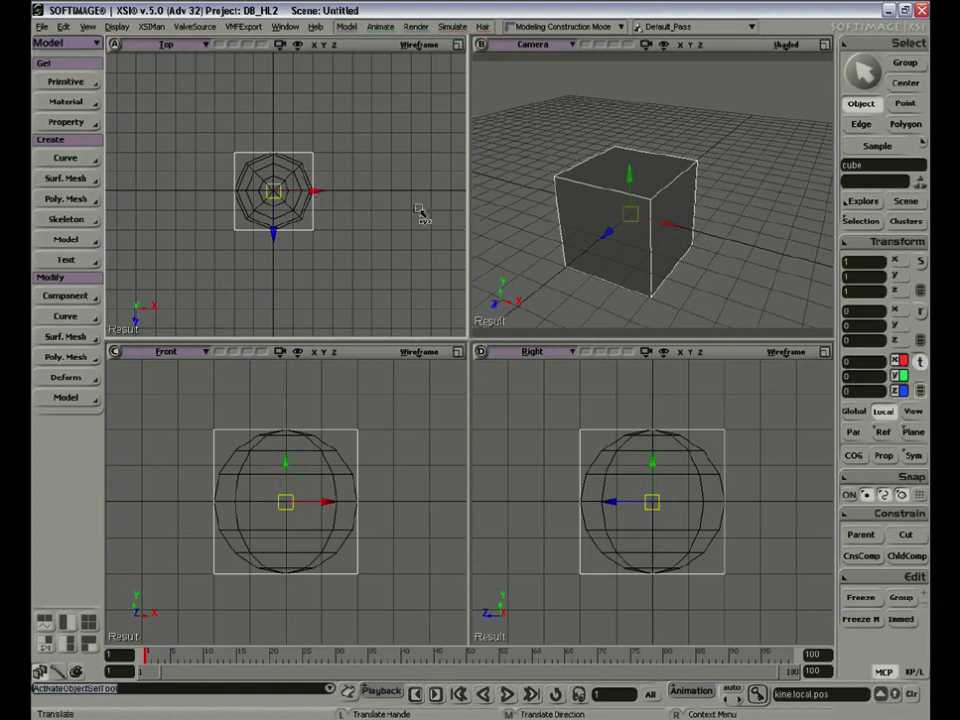
click(318, 195)
drag(318, 196, 450, 195)
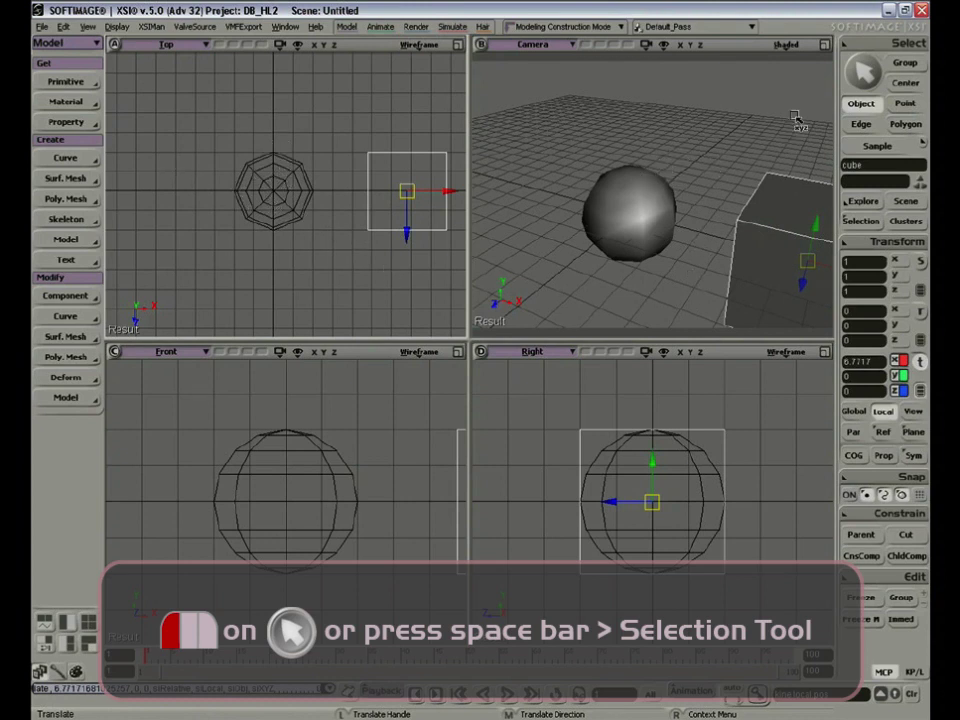
Select the sphere and slide it left along X to roughly -5.5.
click(865, 75)
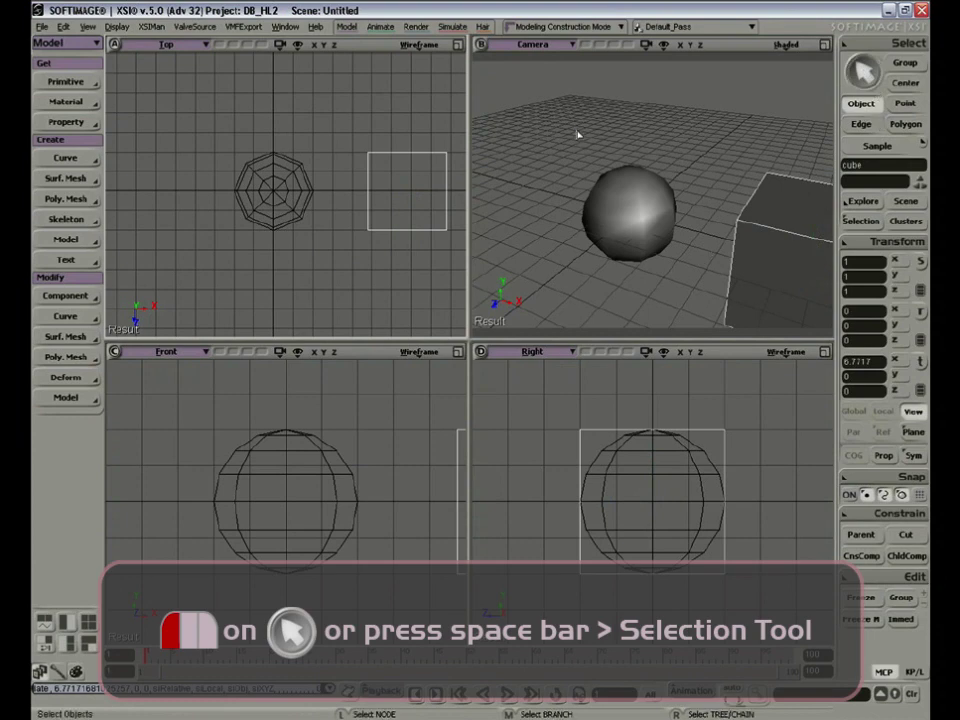
click(605, 205)
key(v)
drag(325, 198, 206, 191)
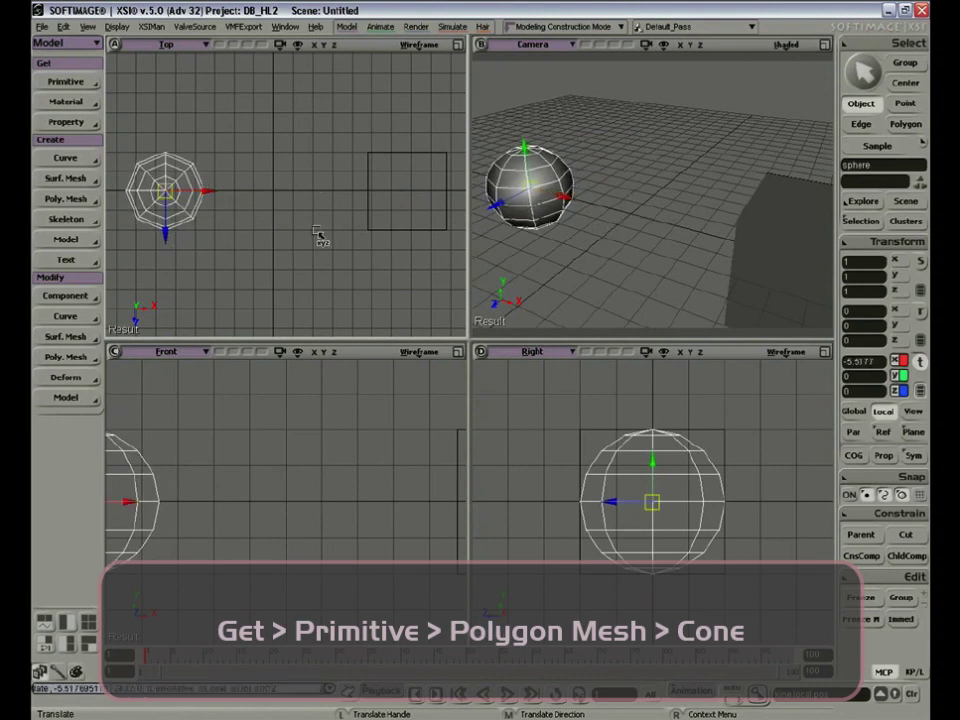
Create a polygon-mesh cone at the origin and close its property editor.
click(66, 82)
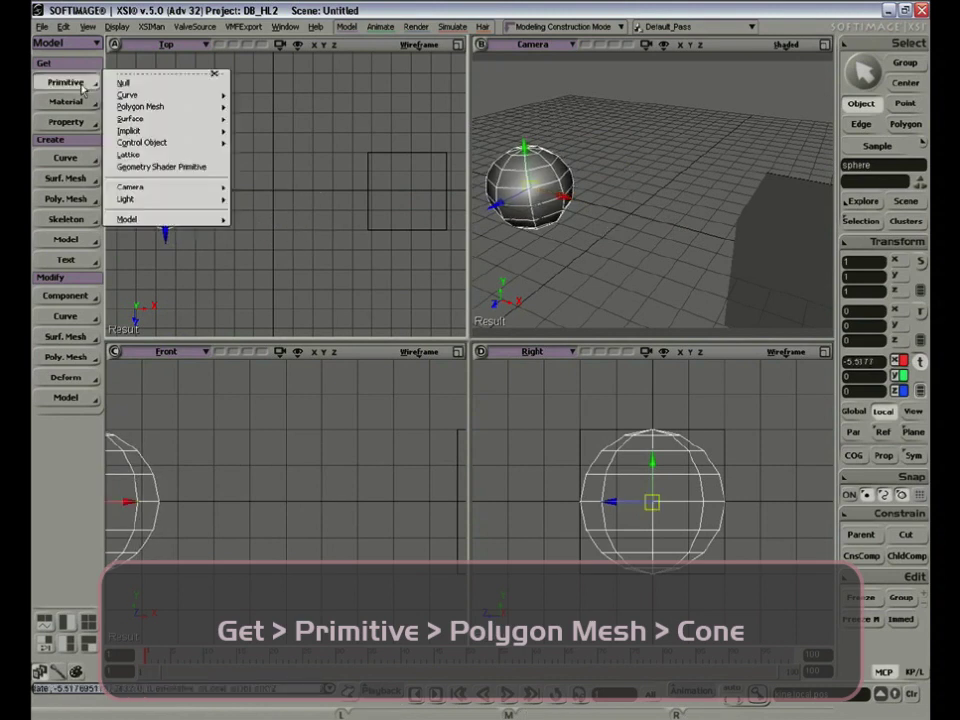
mouse_move(154, 108)
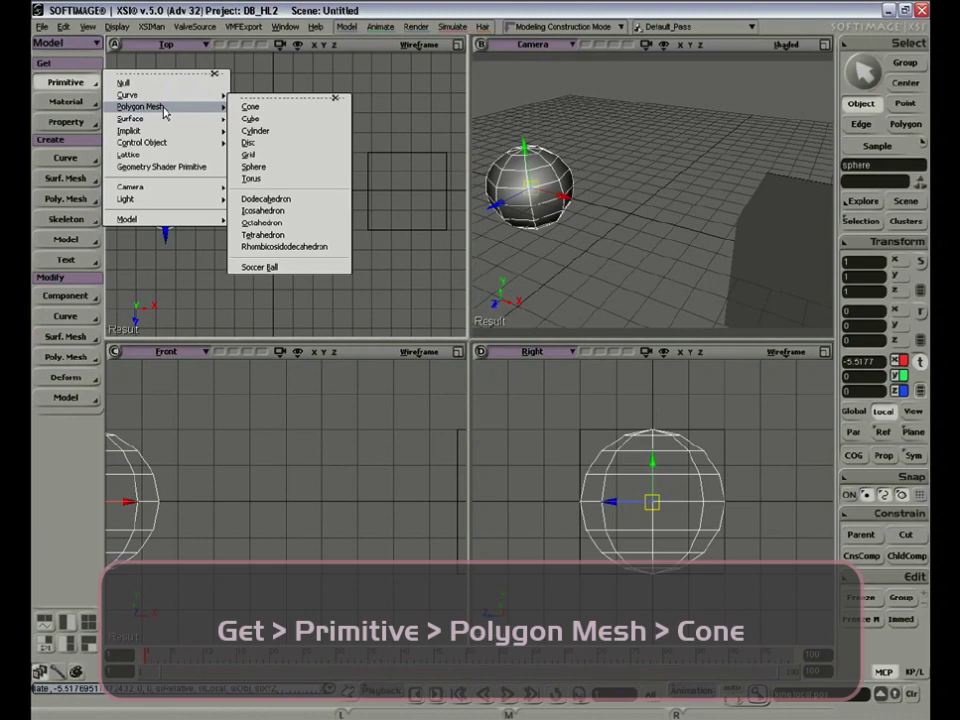
click(266, 109)
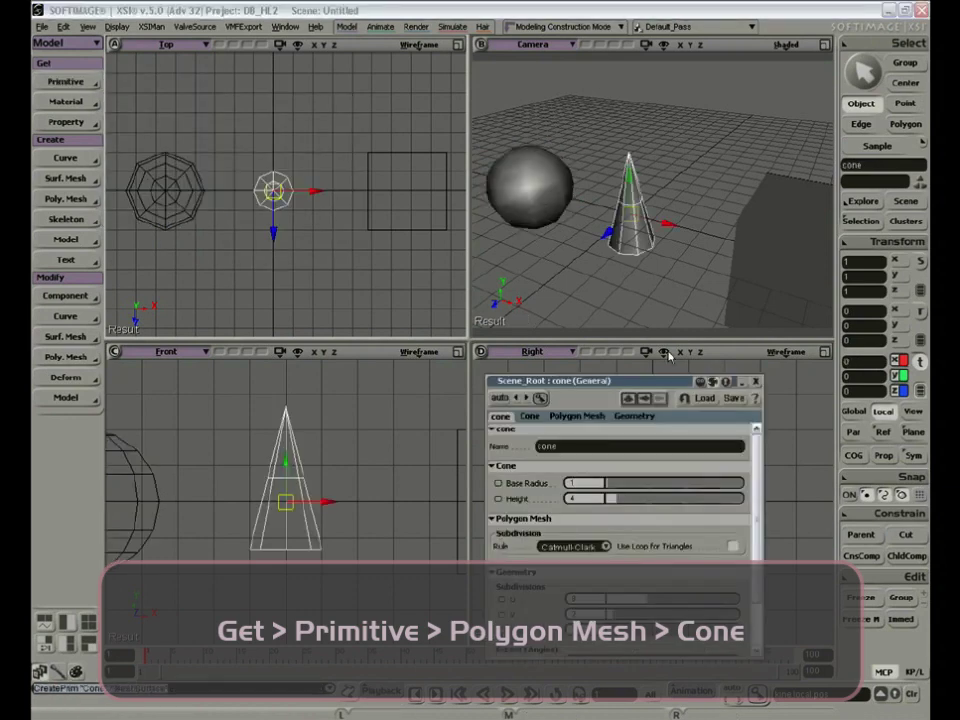
click(756, 382)
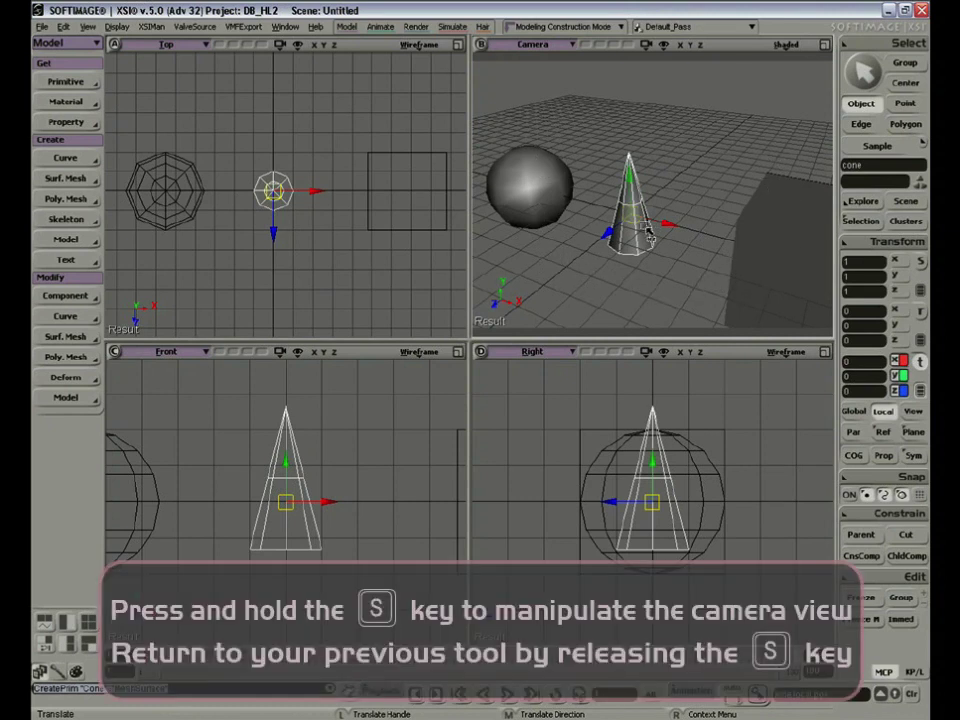
Dolly the Camera view out to frame all three objects, then push the cone back to about -10.28 on Z.
key(s)
key(s)
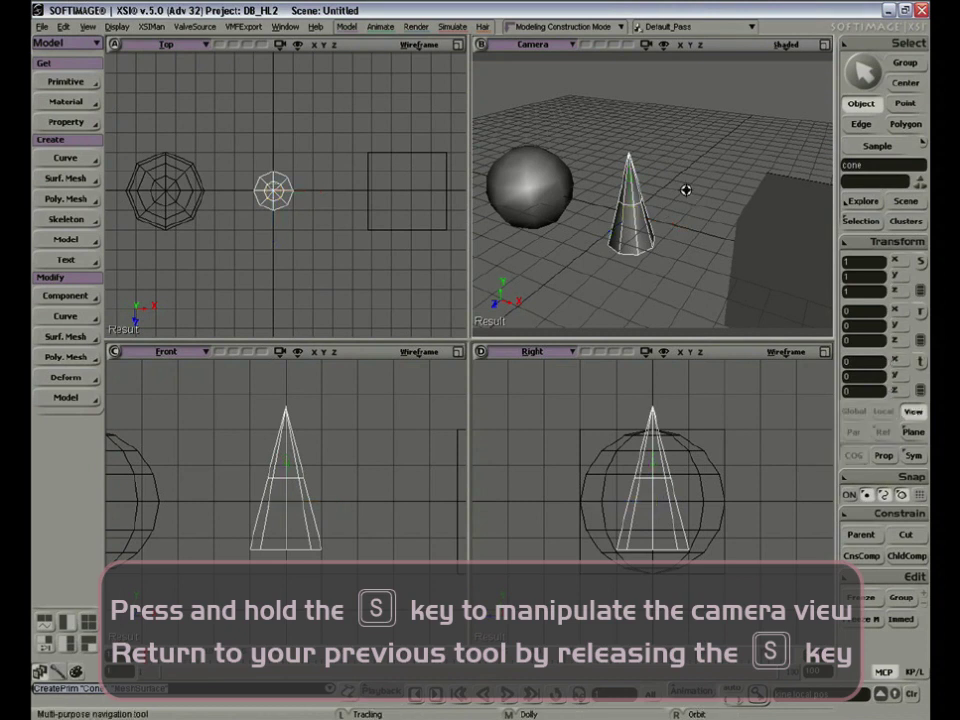
middle_drag(626, 268, 634, 188)
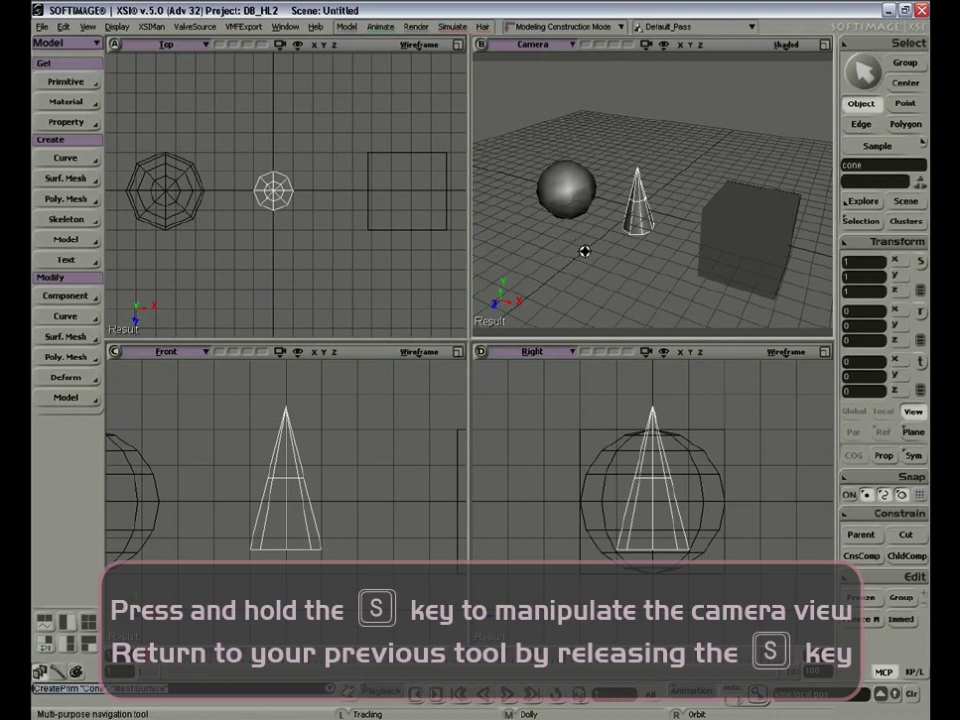
key(s)
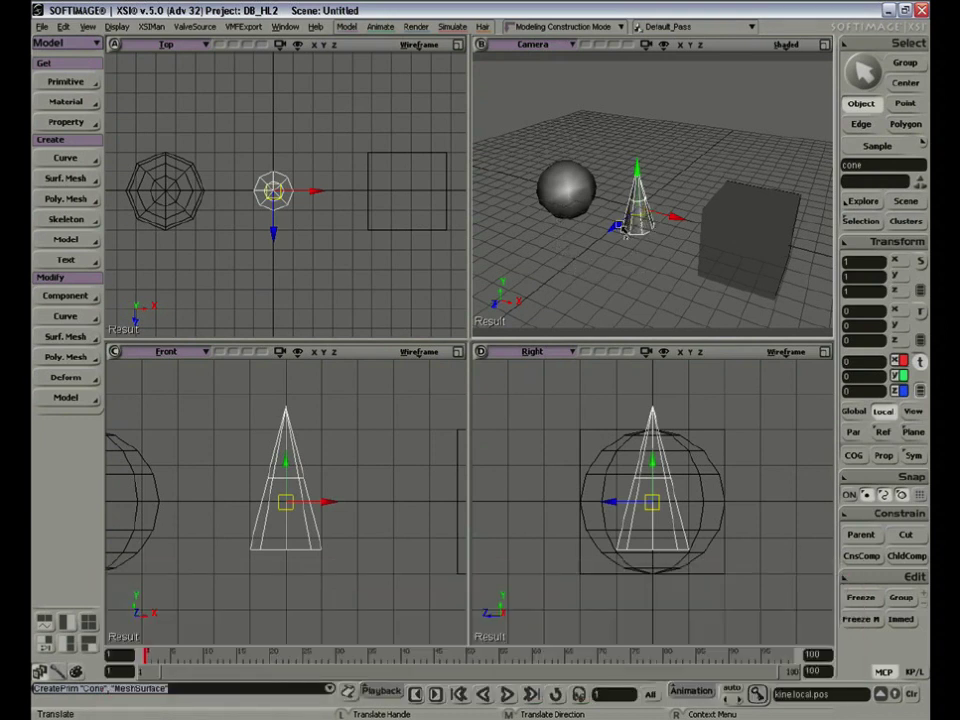
drag(622, 228, 690, 162)
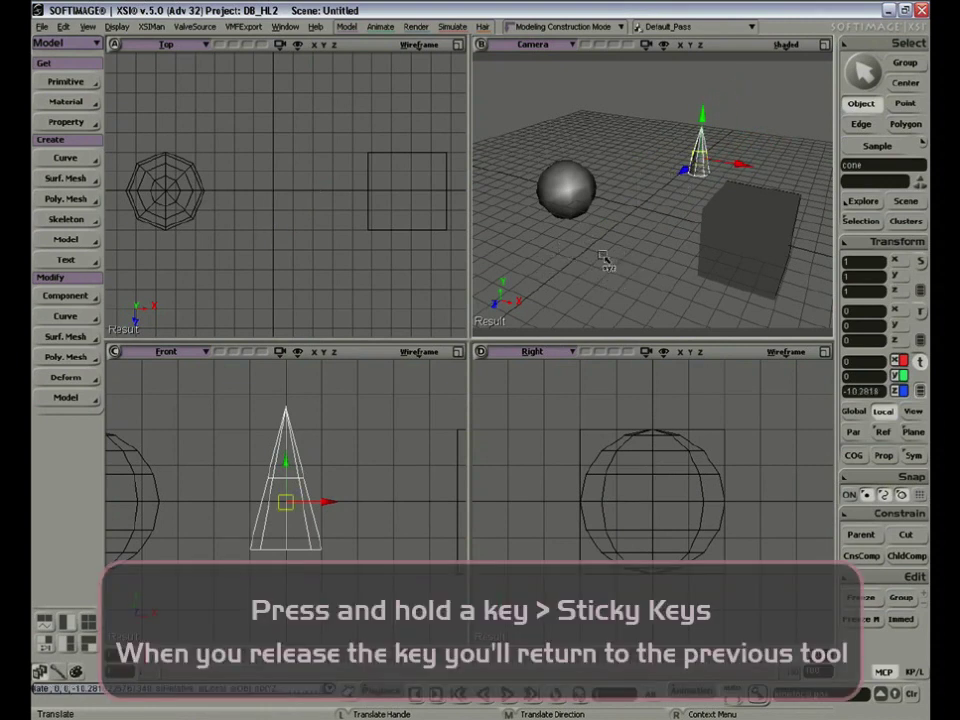